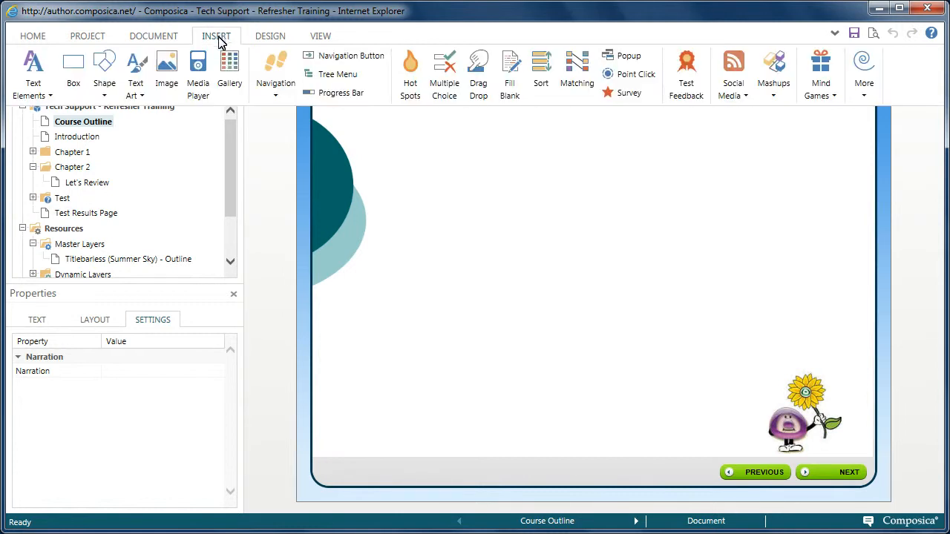
Step: Insert a tree menu on the Course Outline page and move it clear of the decorative circles
left_click(355, 77)
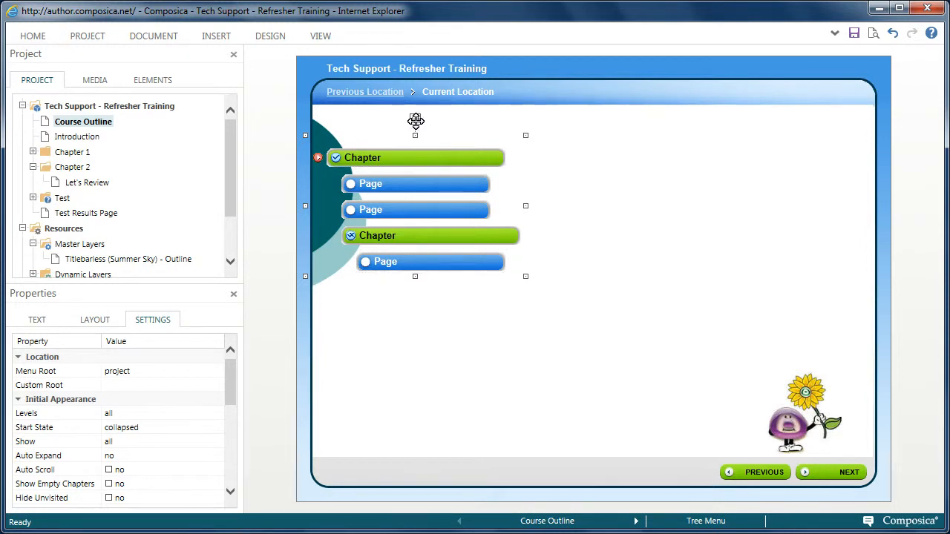
left_click_drag(416, 118, 518, 121)
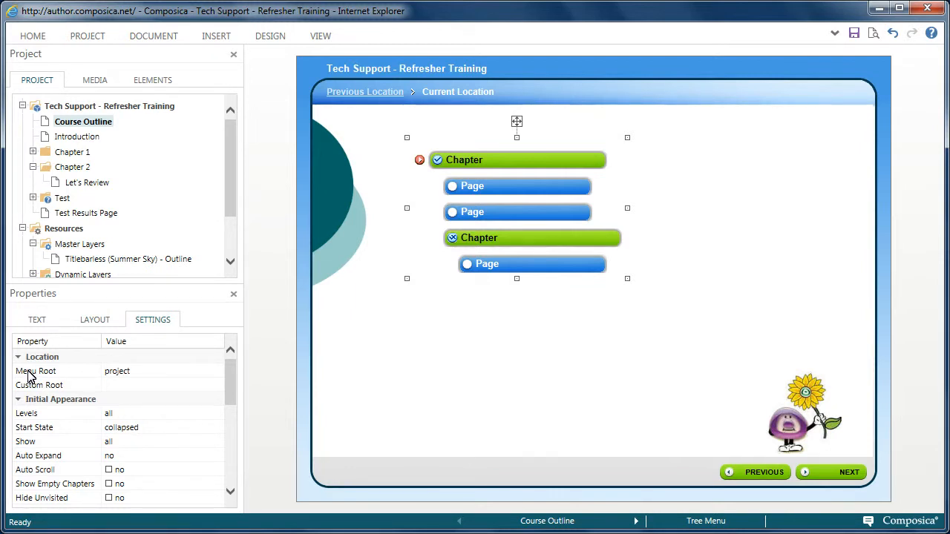
Step: Review the tree menu's settings, including the Menu Root and Levels options and the behavior and marker properties
left_click(126, 373)
left_click(126, 373)
left_click(126, 373)
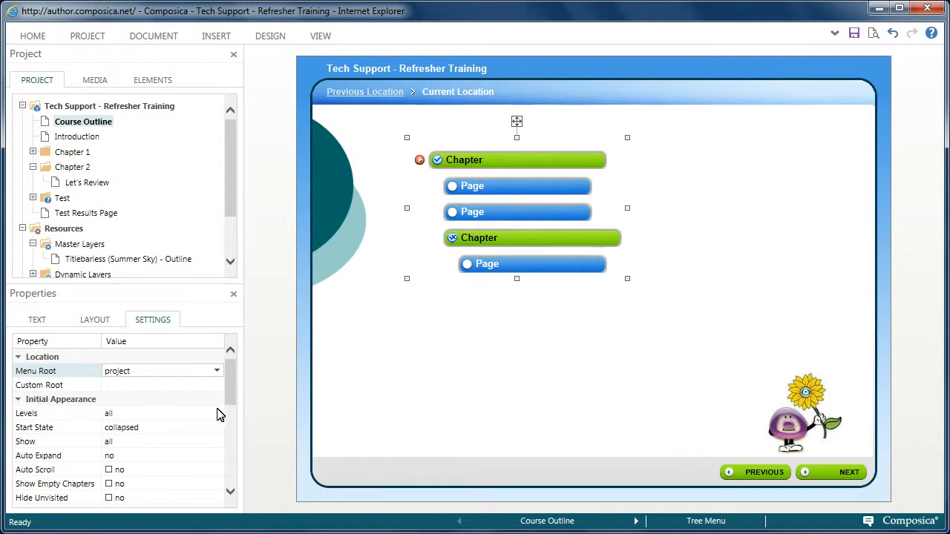
left_click_drag(233, 393, 233, 400)
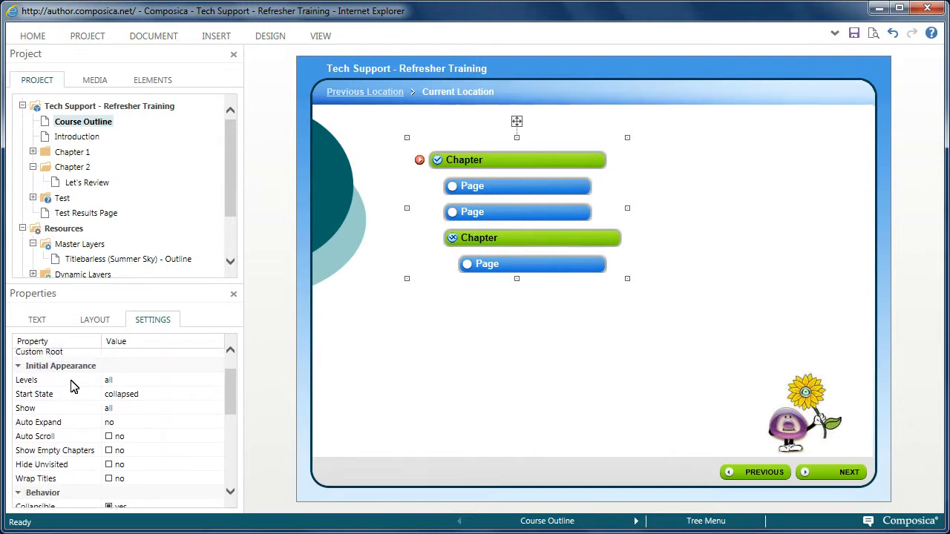
left_click(123, 382)
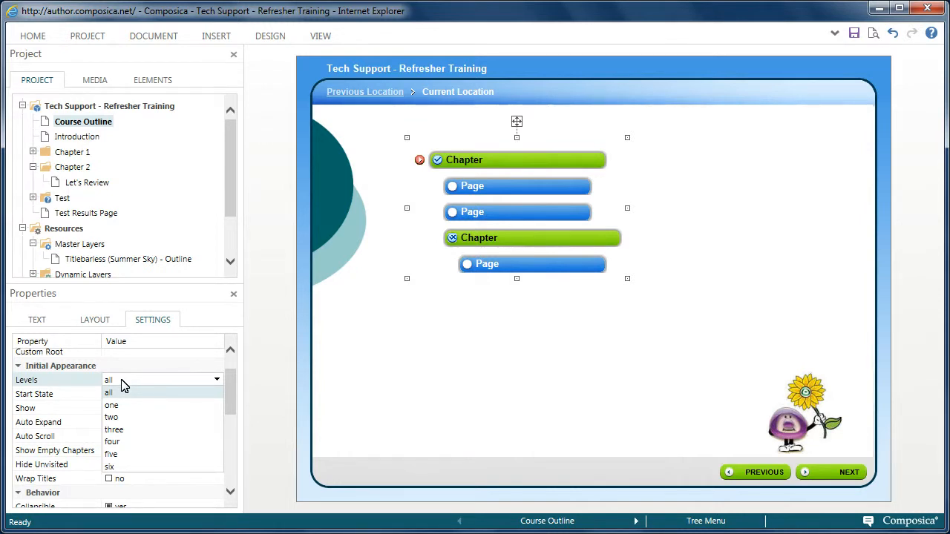
left_click(123, 384)
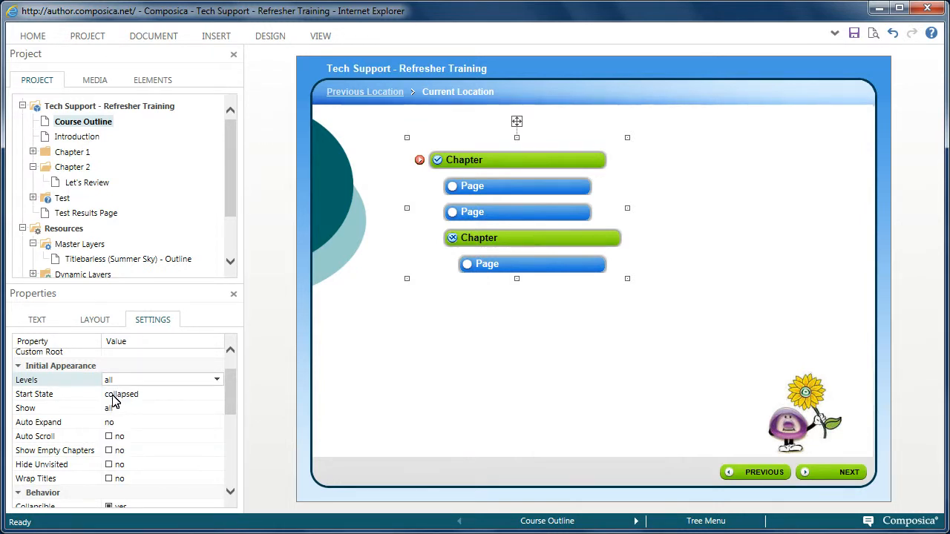
left_click_drag(232, 405, 205, 434)
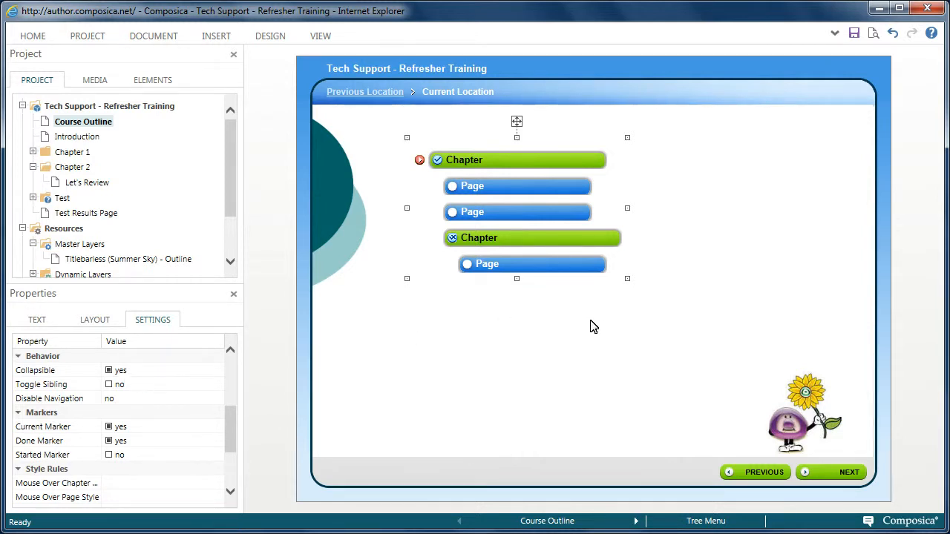
Step: Save and preview the course, testing the tree menu with the Introduction page and Chapter 1's Attitude page, and close the preview
left_click(852, 37)
left_click(872, 34)
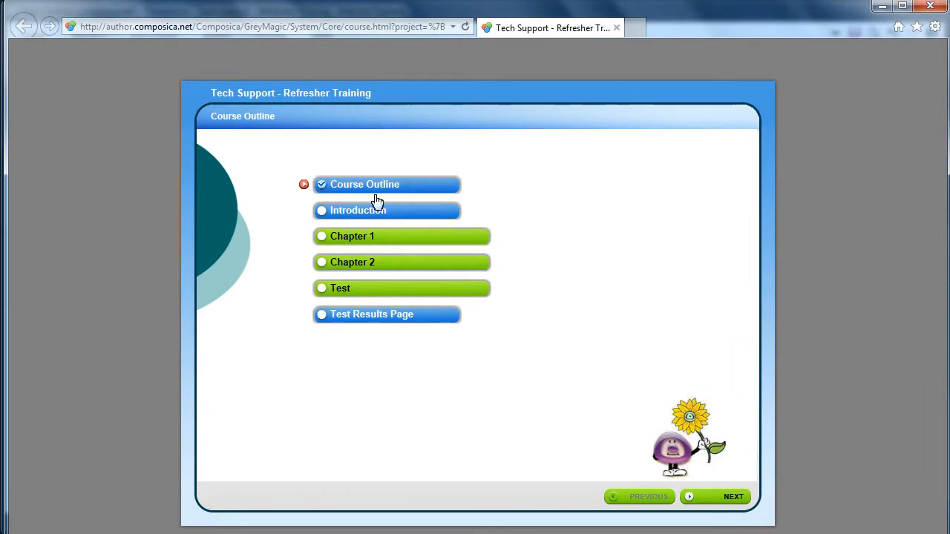
left_click(385, 244)
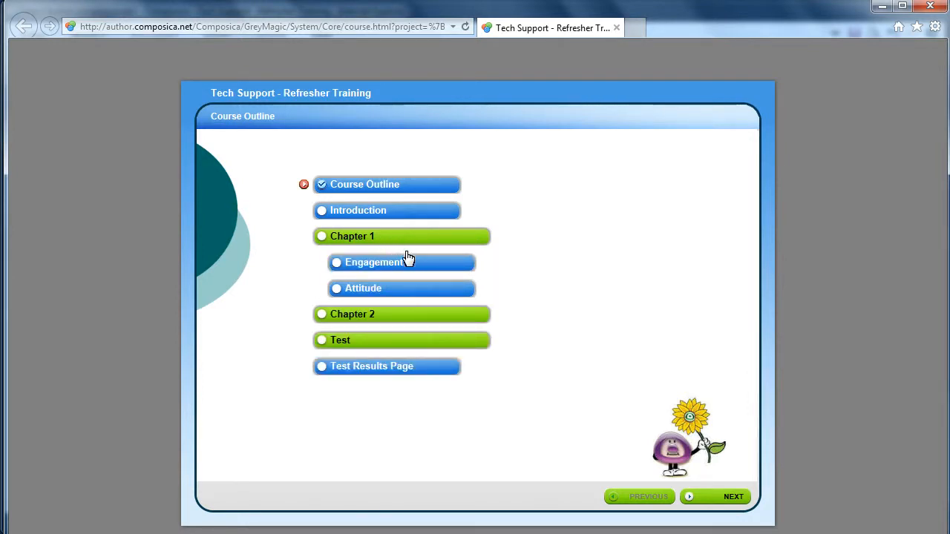
left_click(385, 214)
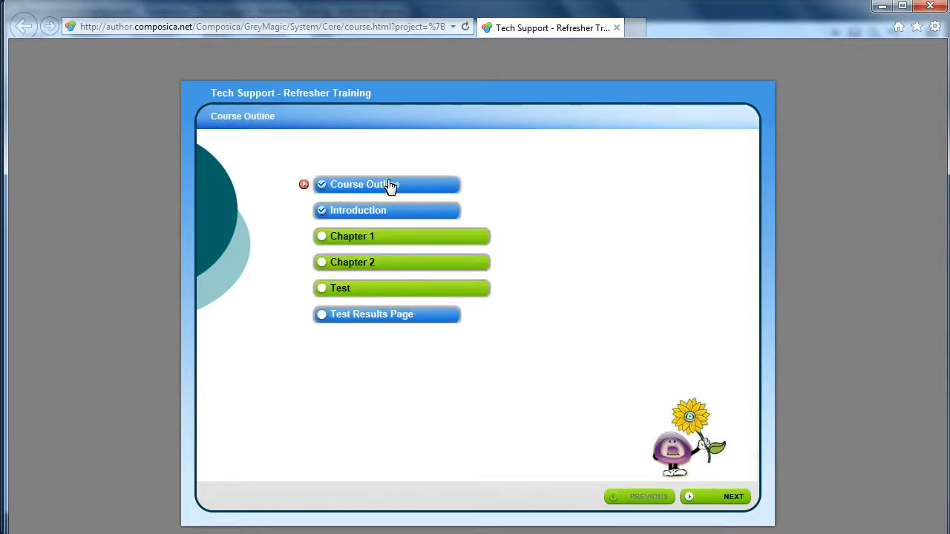
left_click(390, 237)
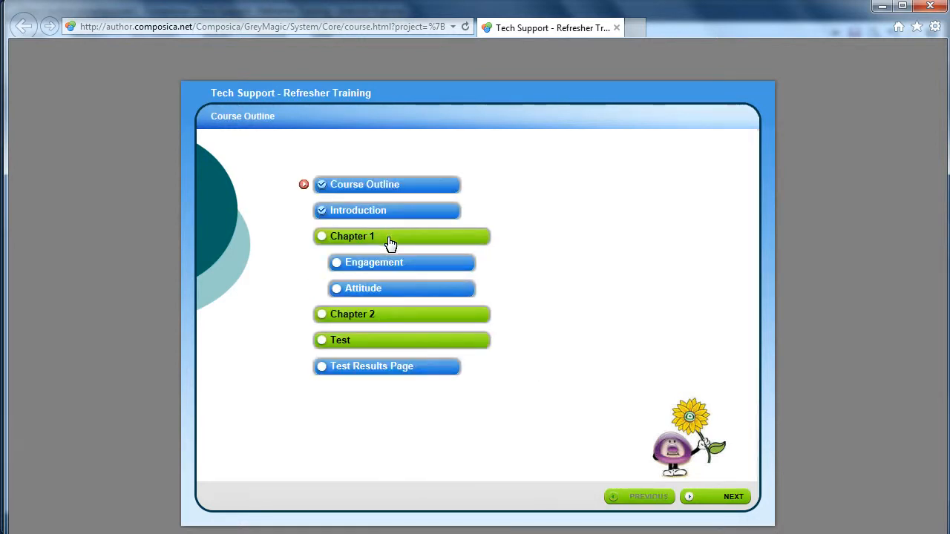
left_click(393, 290)
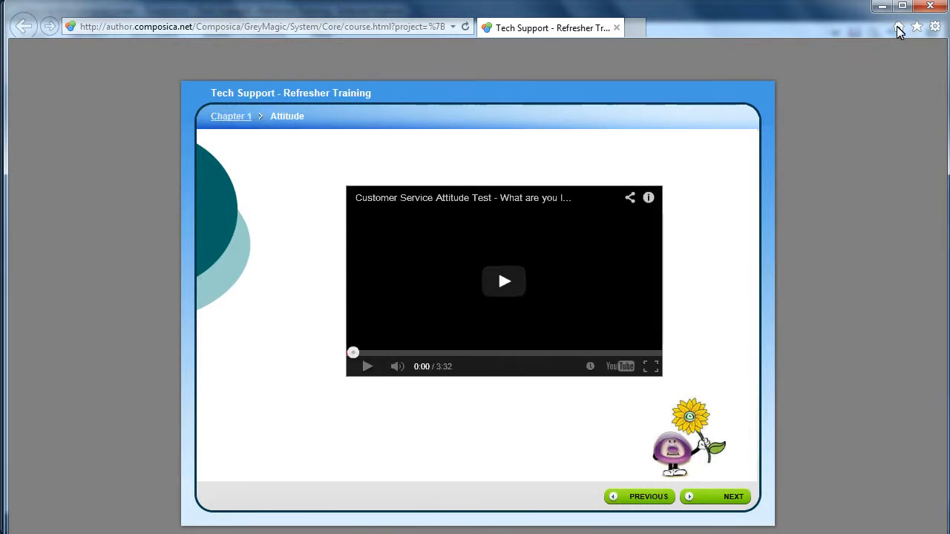
left_click(930, 7)
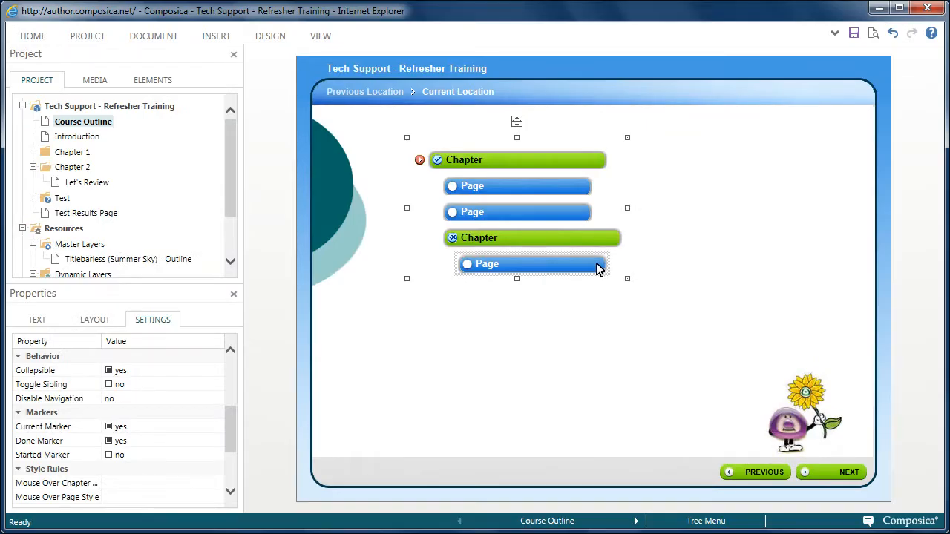
Step: Replace the tree menu on the Course Outline page with a One-Level Menu placed clear of the decorative circles
key("Delete")
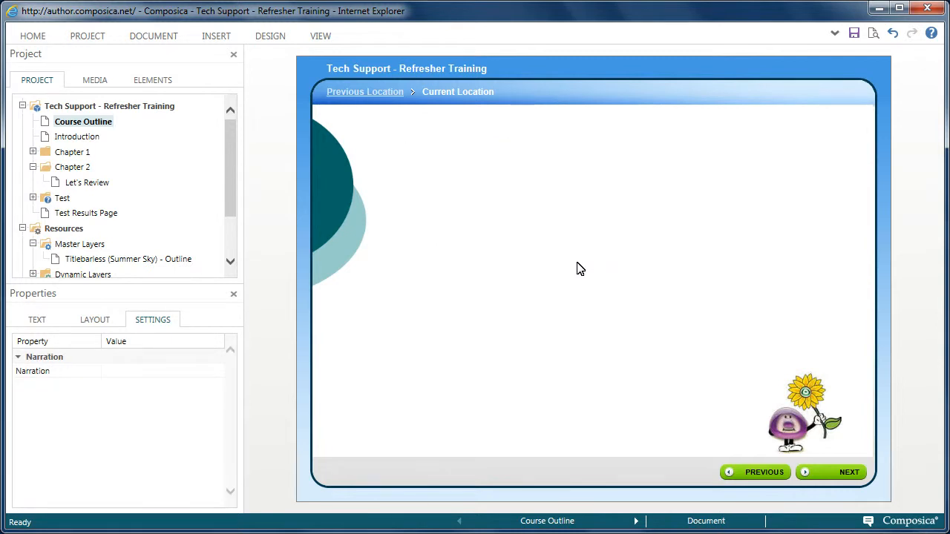
left_click(216, 36)
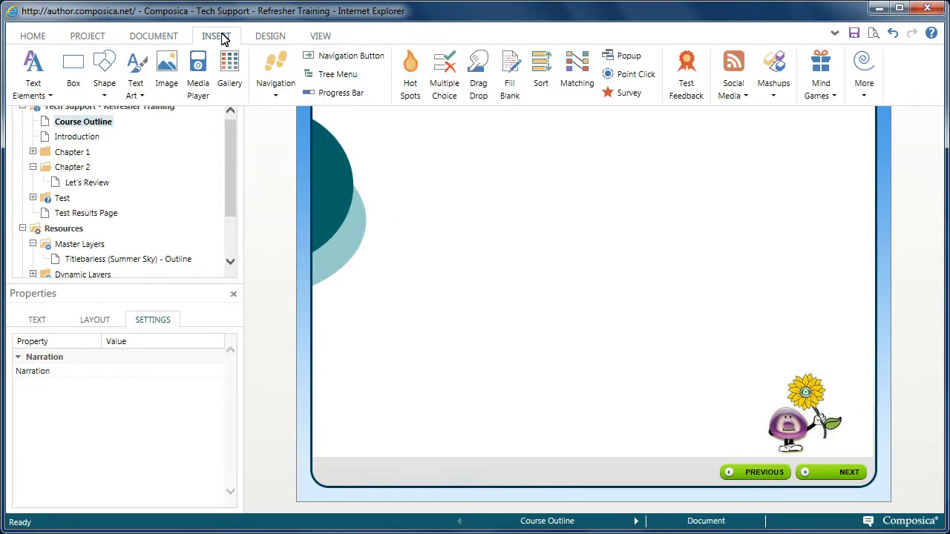
left_click(276, 75)
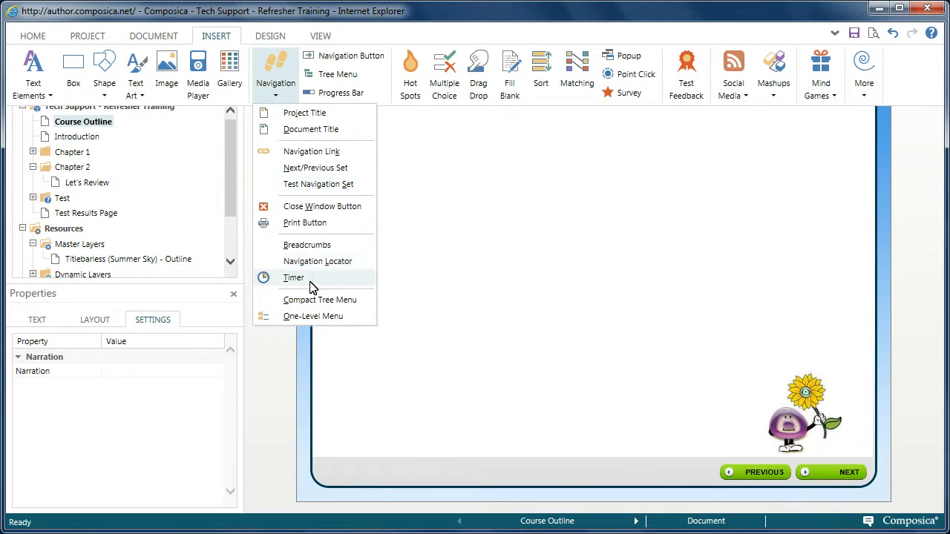
left_click(346, 318)
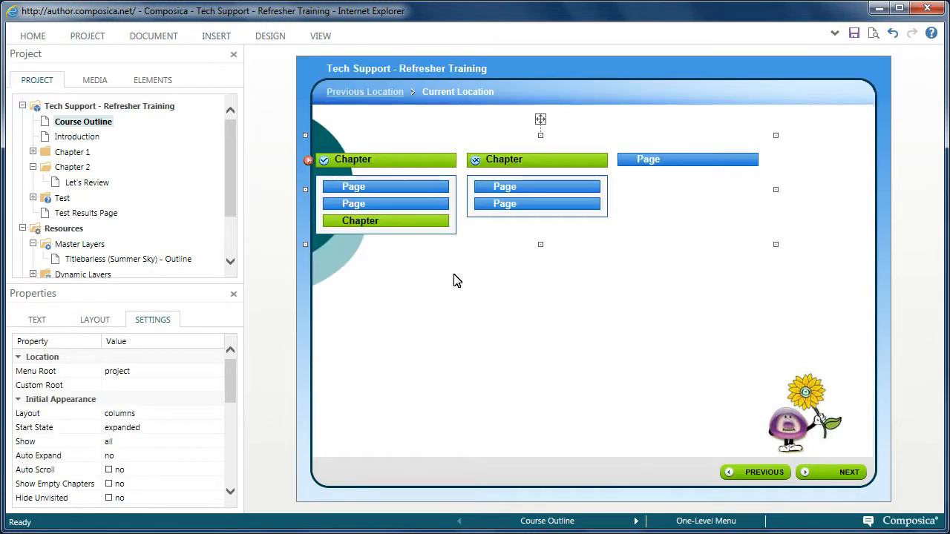
left_click_drag(540, 118, 613, 103)
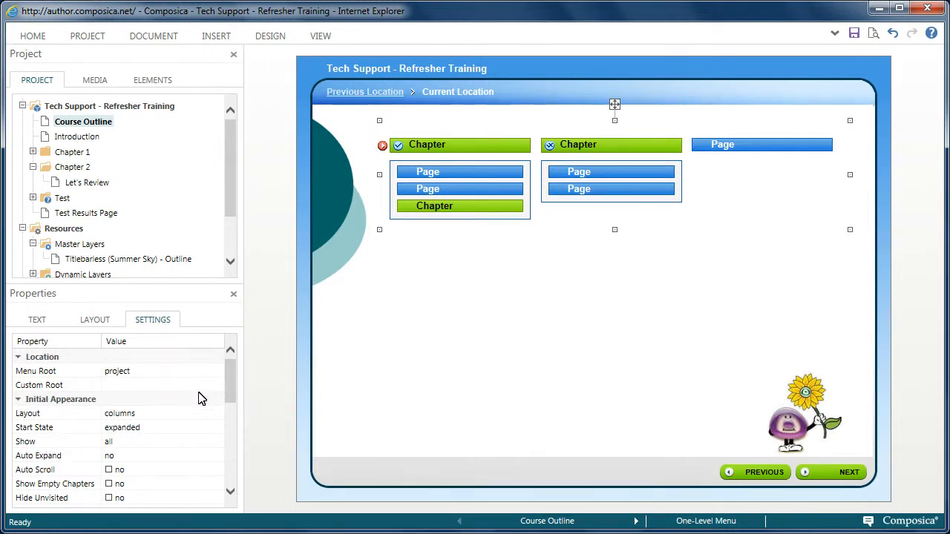
Step: Set the one-level menu's layout to bars and its start state to collapsed, and reposition it slightly lower on the page
left_click(129, 416)
left_click(122, 454)
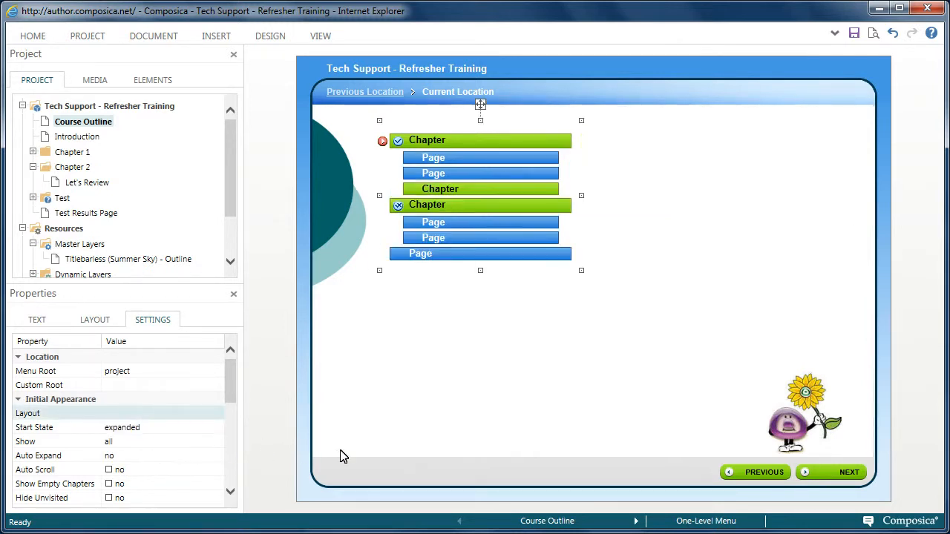
left_click_drag(481, 103, 499, 121)
left_click_drag(229, 399, 228, 435)
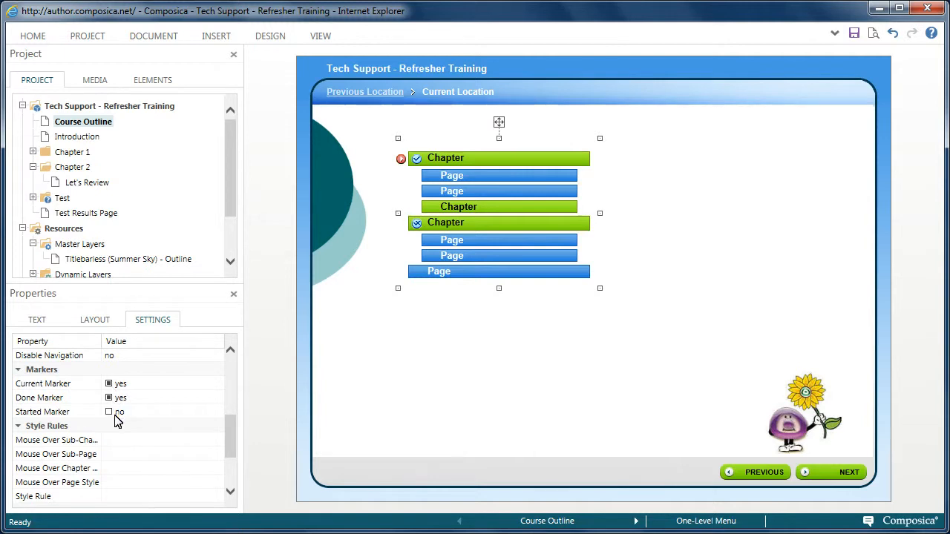
left_click_drag(229, 426, 251, 381)
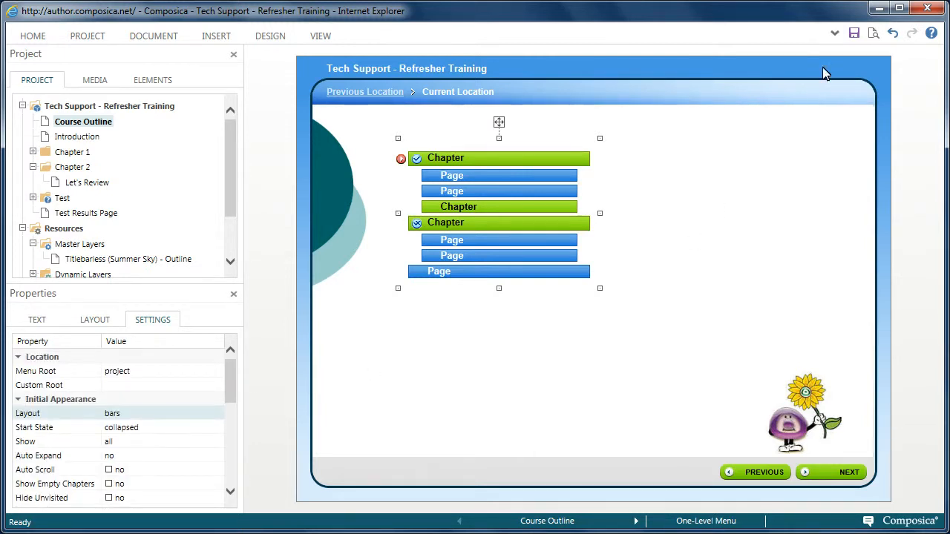
Step: Save and preview the course, testing the one-level menu by expanding Chapters 1 and 2 and visiting the Introduction, and close the preview
left_click(853, 33)
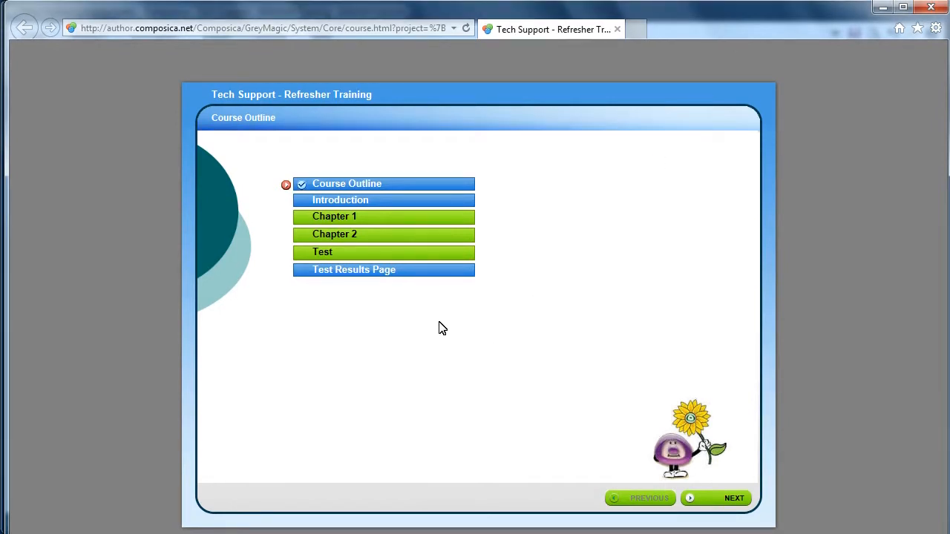
left_click(343, 221)
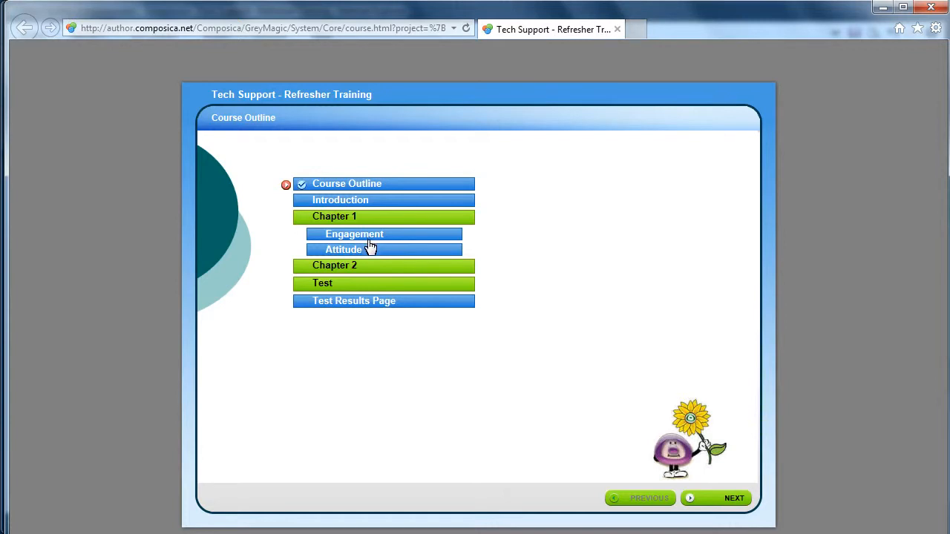
left_click(371, 267)
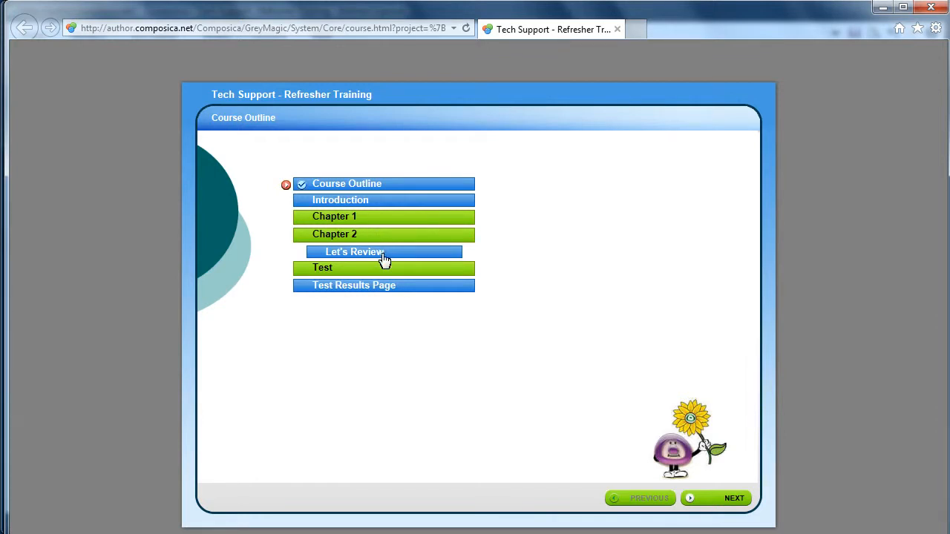
left_click(379, 202)
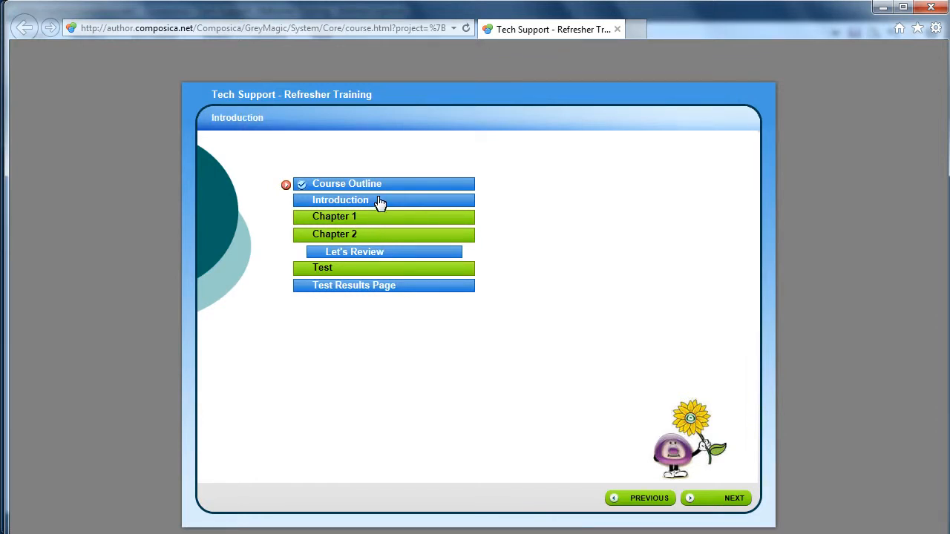
left_click(636, 500)
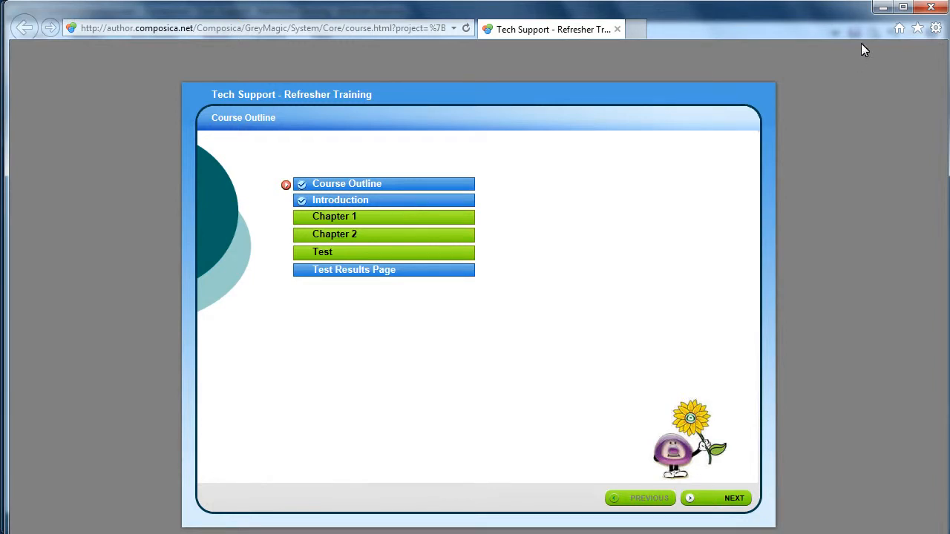
left_click(930, 7)
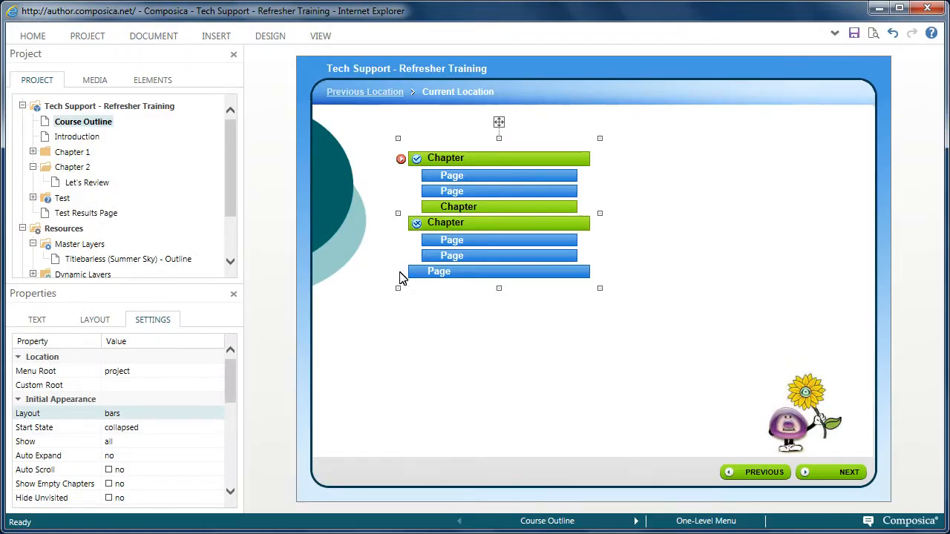
Step: Insert a Navigation Link on the Chapter 1 page and place it below the blank blue button
left_click(72, 154)
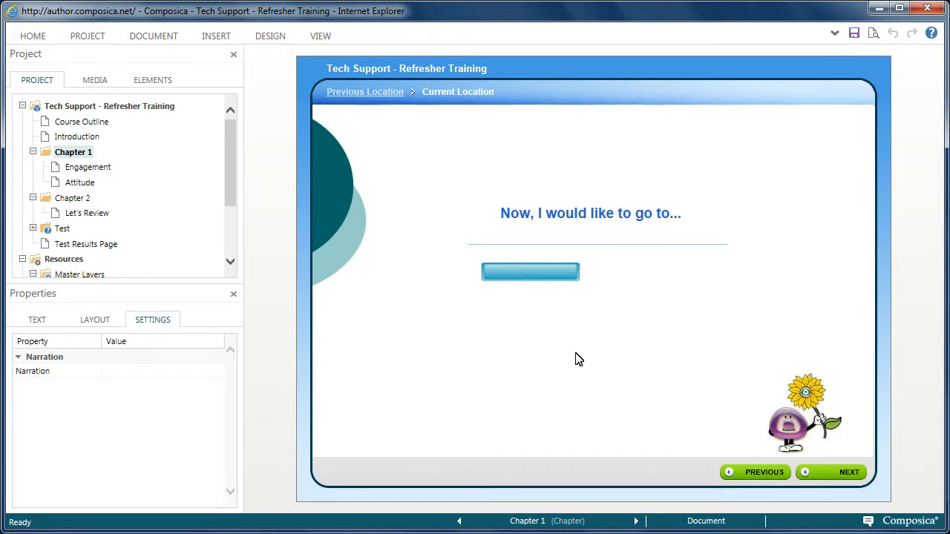
left_click(219, 38)
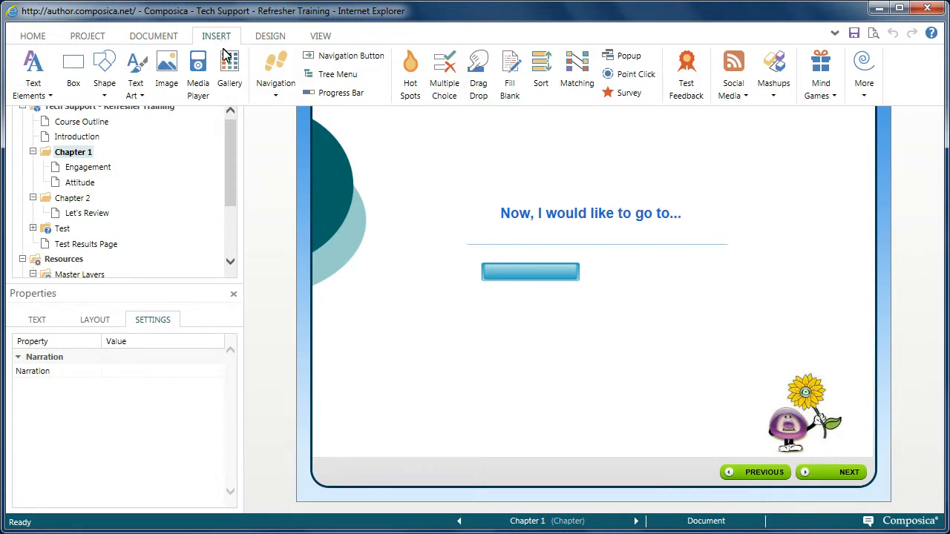
left_click(267, 70)
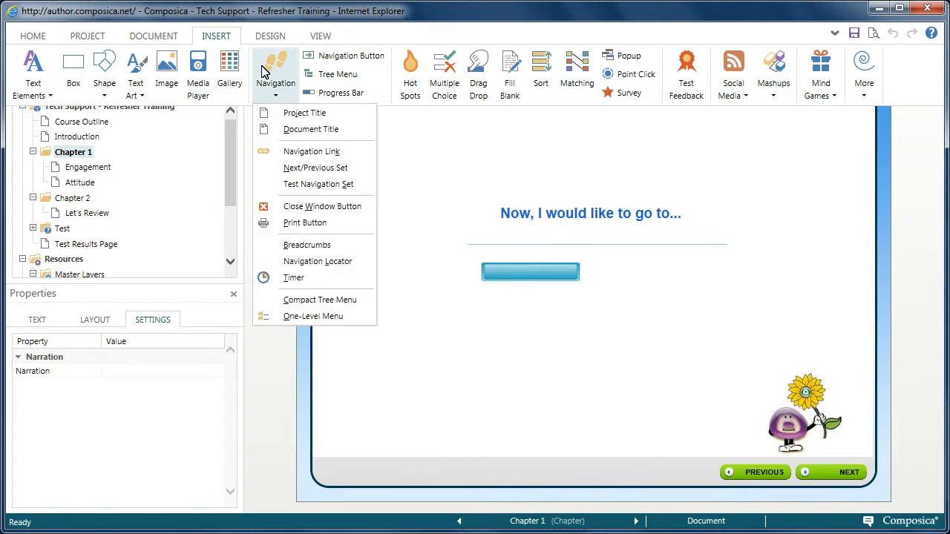
left_click(349, 155)
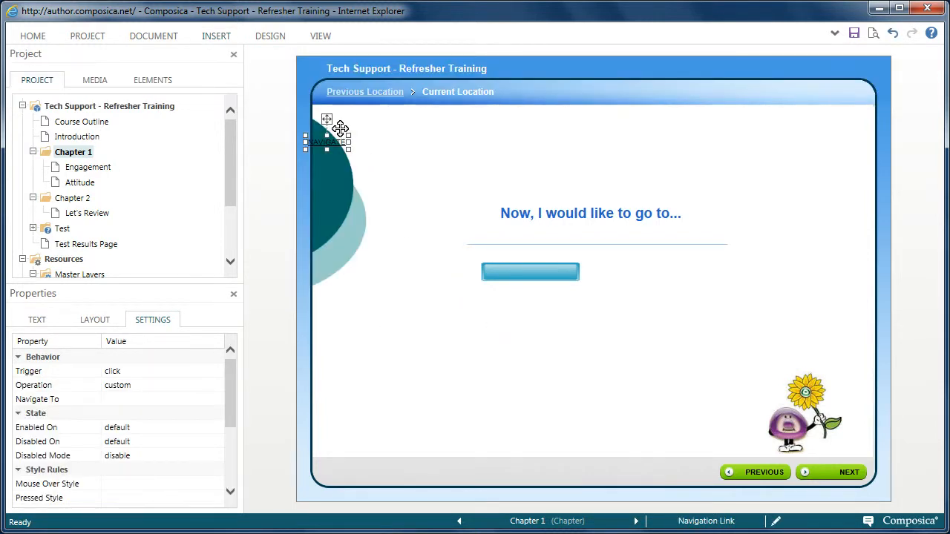
left_click_drag(348, 144, 504, 351)
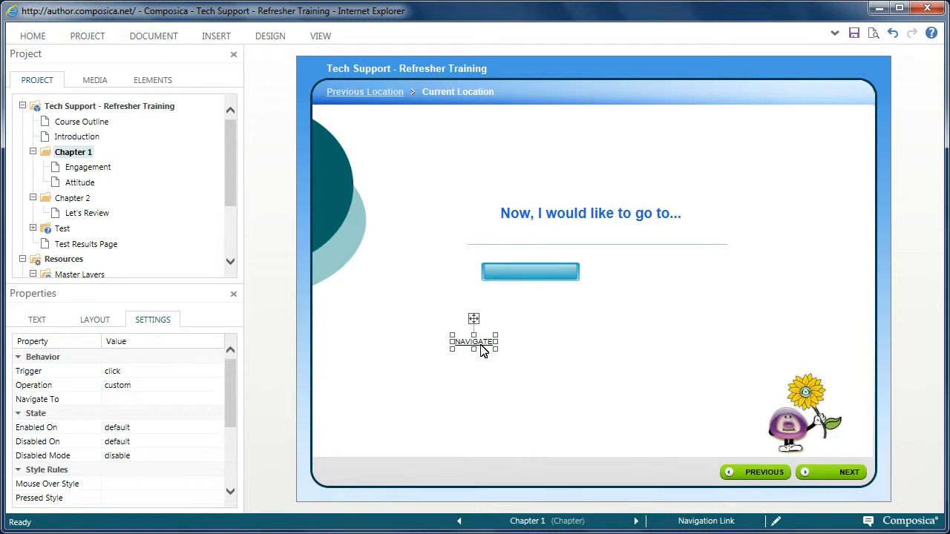
Step: Set the navigation link's font size to 12 px
left_click(37, 321)
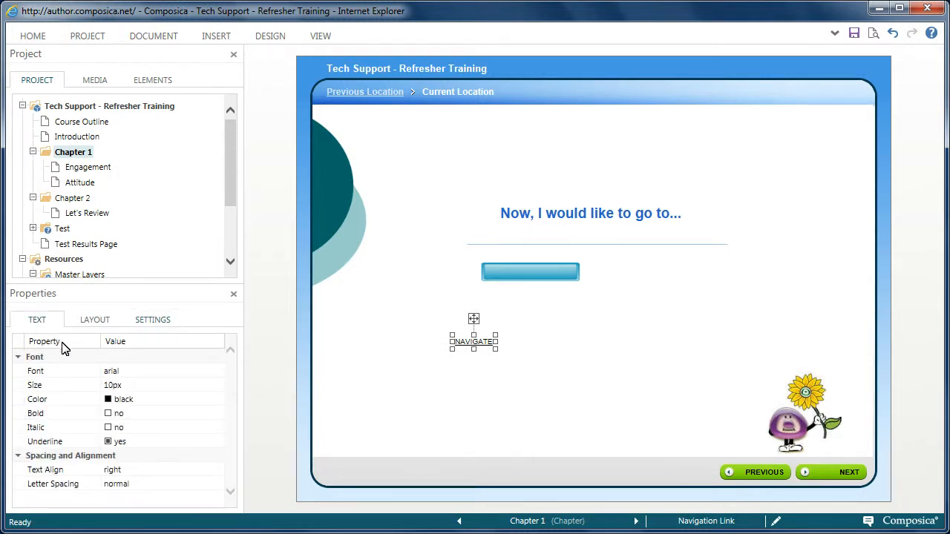
left_click(120, 385)
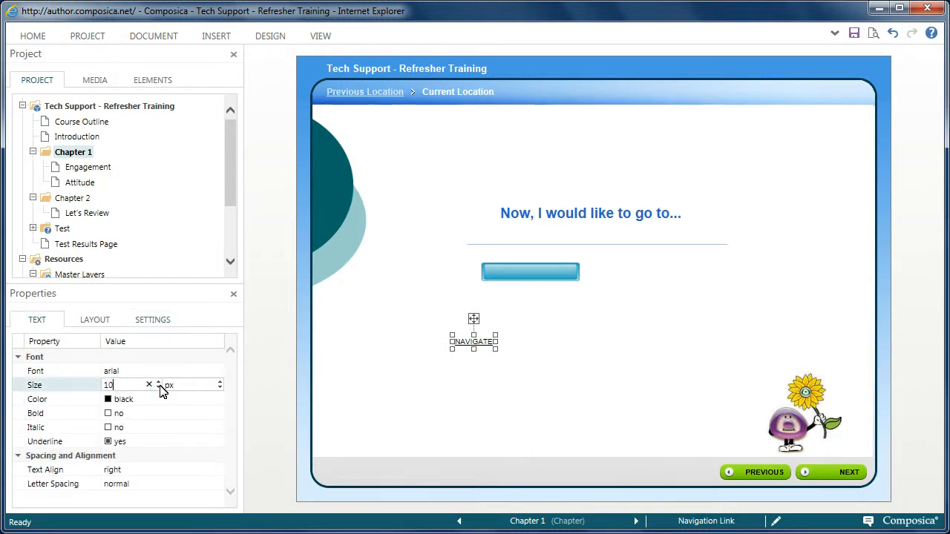
left_click(159, 383)
left_click(159, 383)
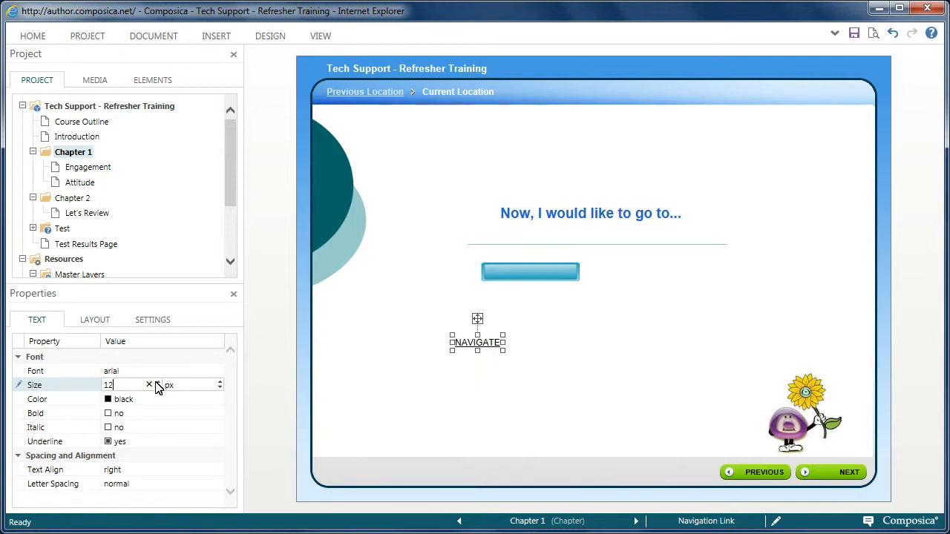
Step: Set the navigation link's text color to #021a2d, make it bold, and remove its underline
left_click(111, 401)
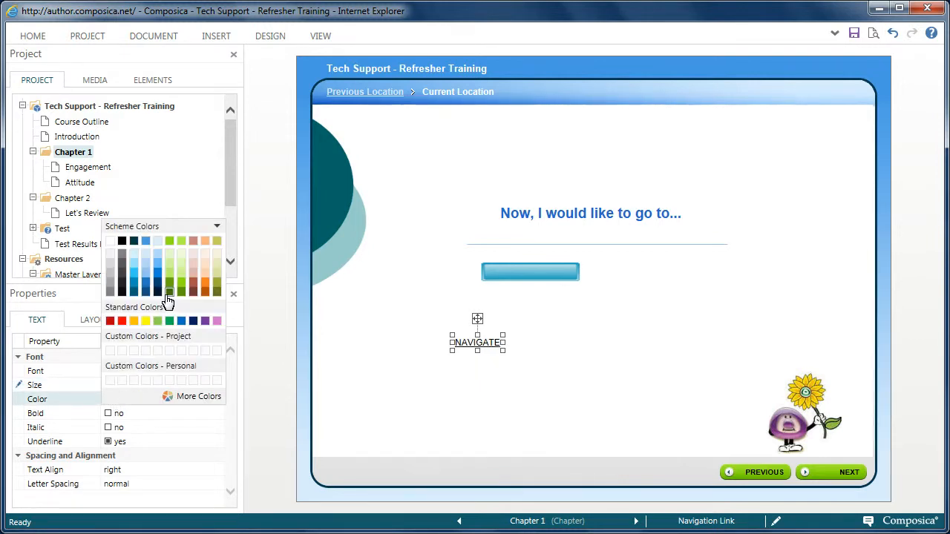
left_click(153, 292)
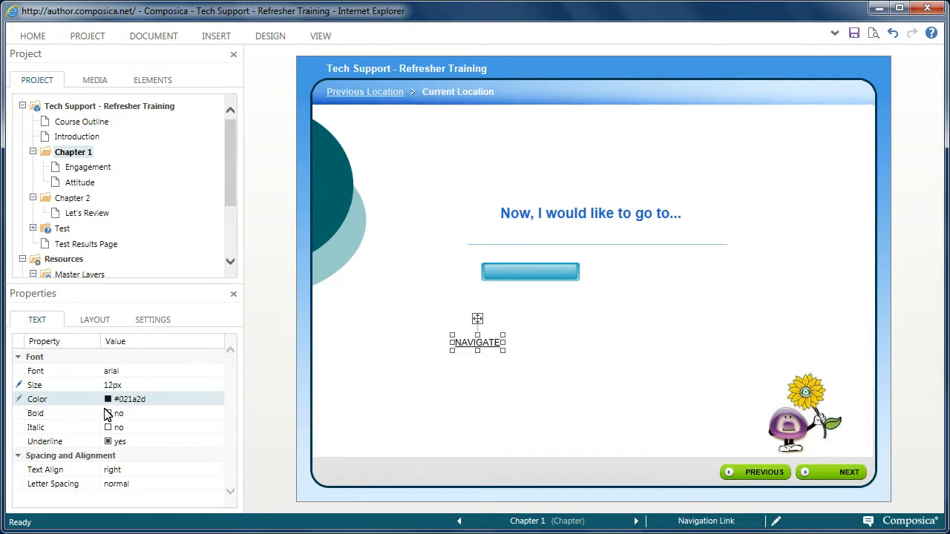
left_click(108, 413)
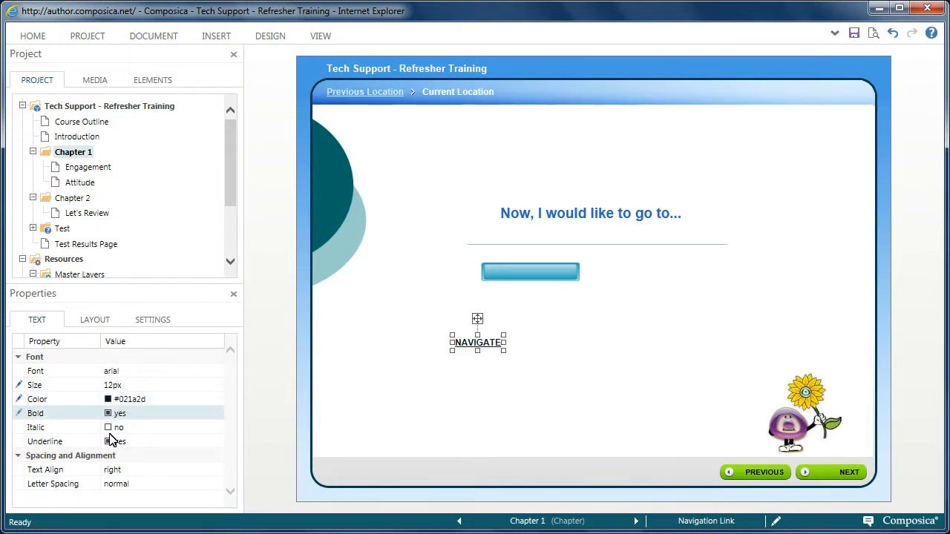
left_click(109, 443)
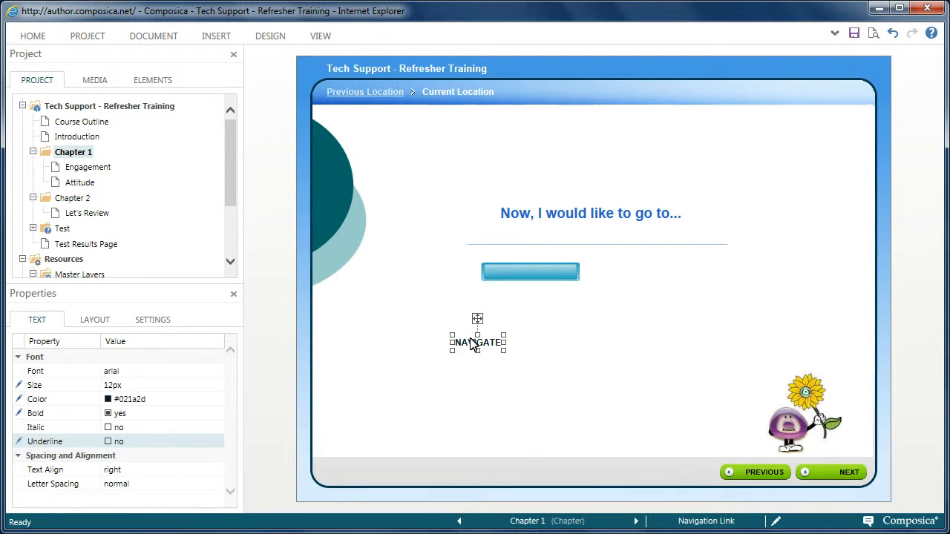
Step: Move the navigation link onto the blank blue button and change its text to Engagement
left_click_drag(474, 319, 529, 248)
double_click(531, 276)
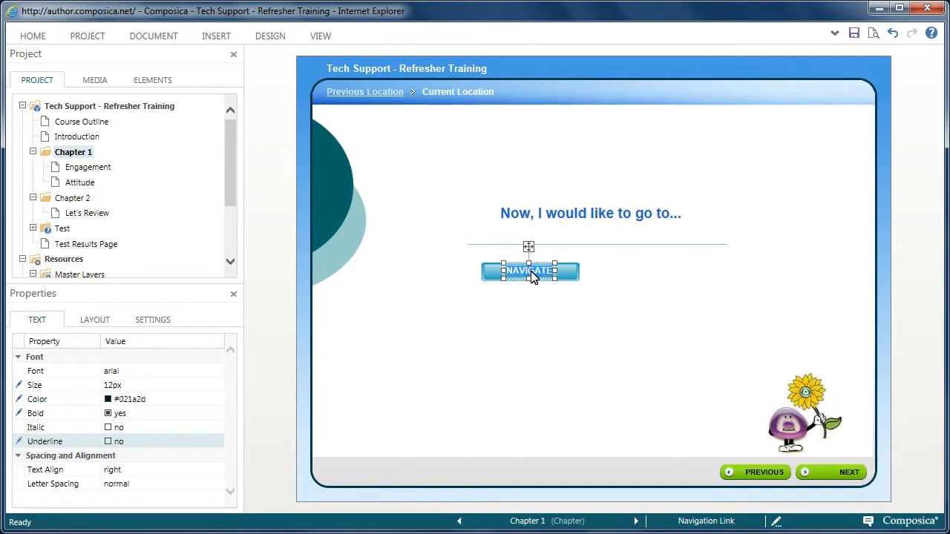
type("Engagement")
left_click(542, 357)
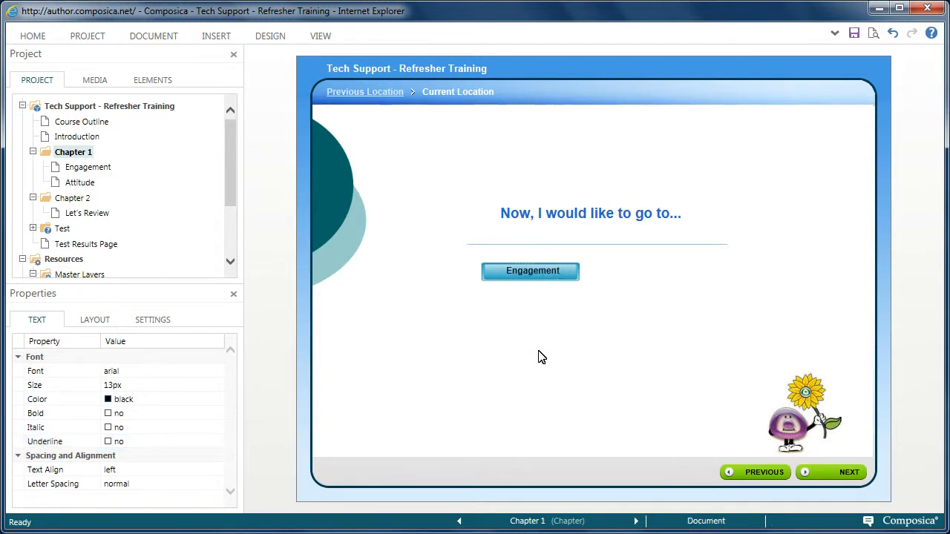
Step: Nudge the Engagement link so it sits centered on the blue button
left_click(538, 277)
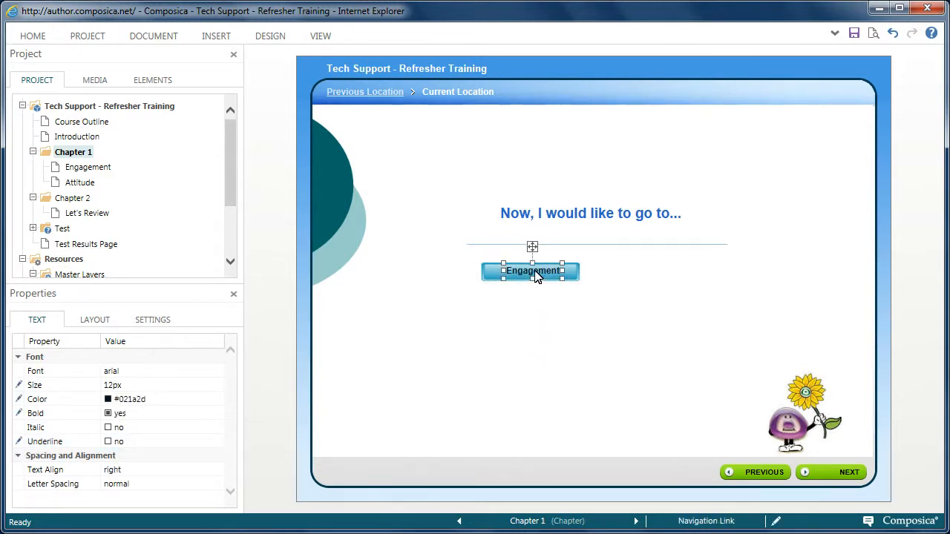
key("Right")
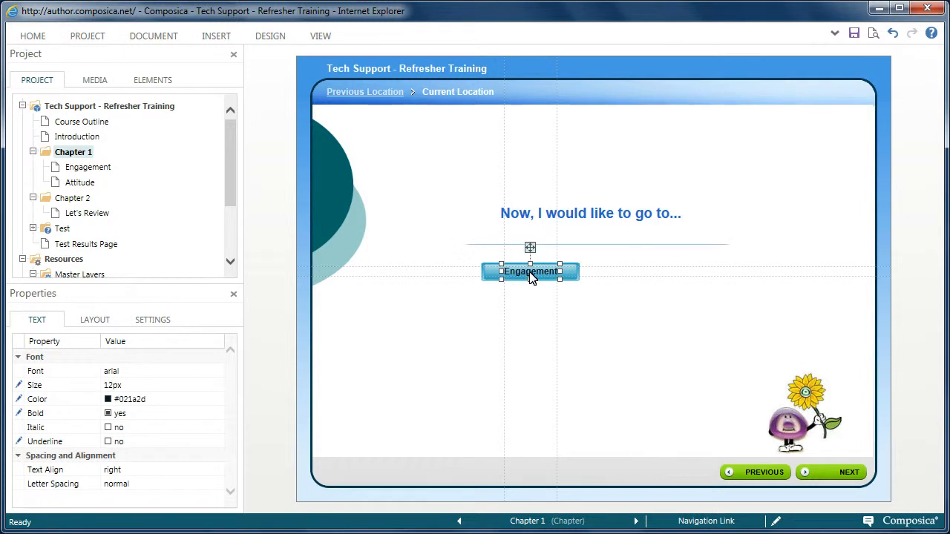
key("Right")
key("Right")
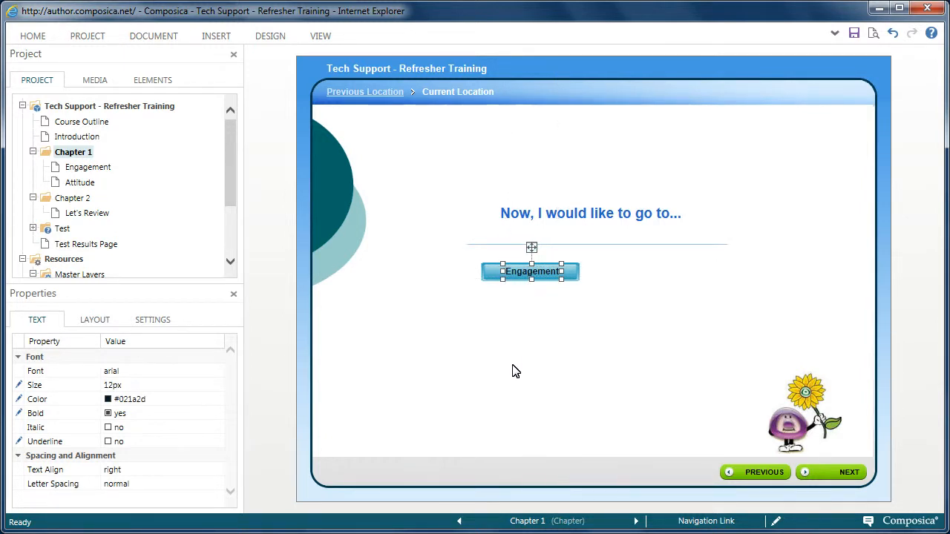
Step: Keep the Engagement link's trigger as click and set it to navigate to the Engagement page in Chapter 1
left_click(152, 320)
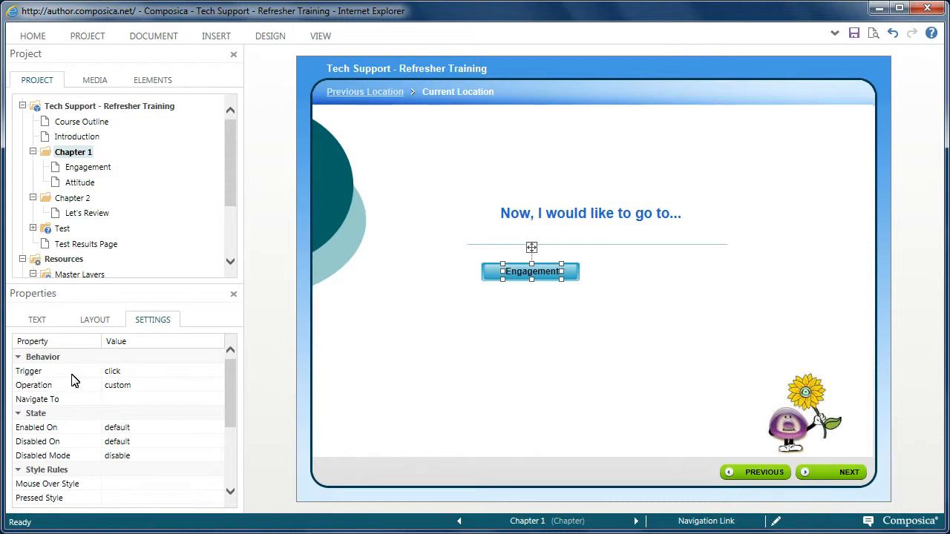
left_click(113, 373)
left_click(116, 373)
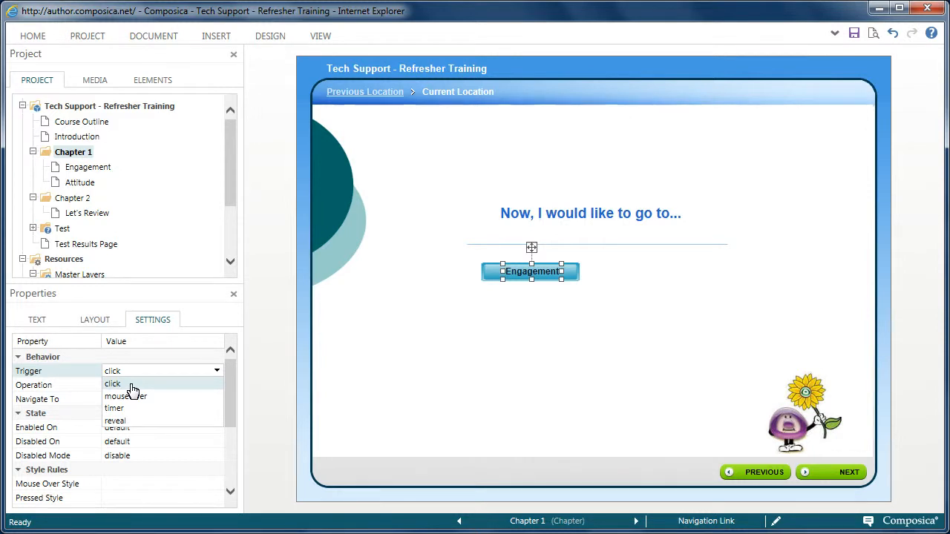
left_click(131, 386)
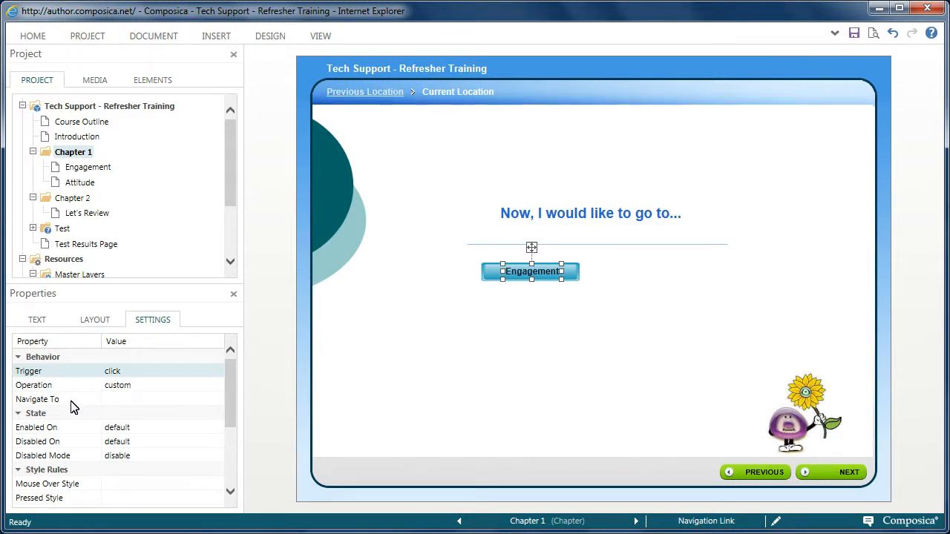
left_click(125, 405)
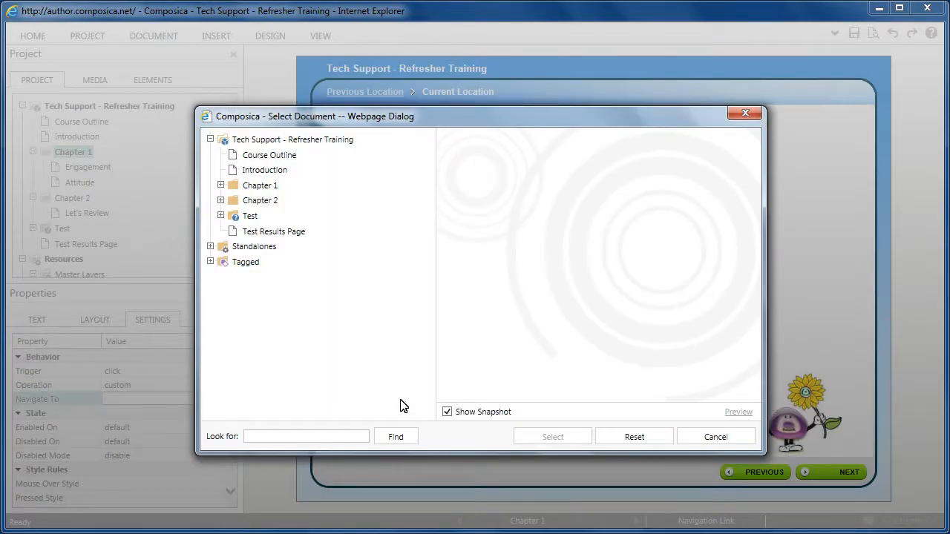
left_click(221, 185)
left_click(261, 200)
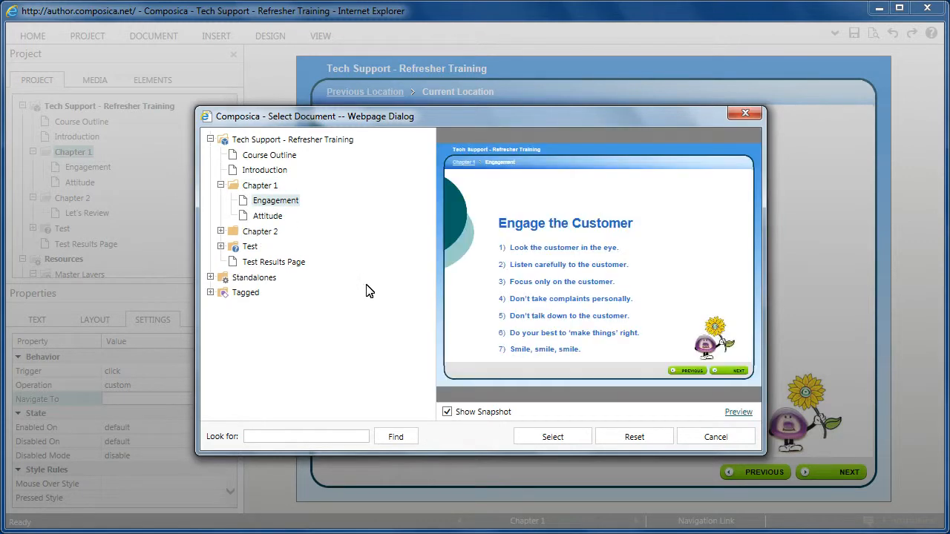
left_click(557, 438)
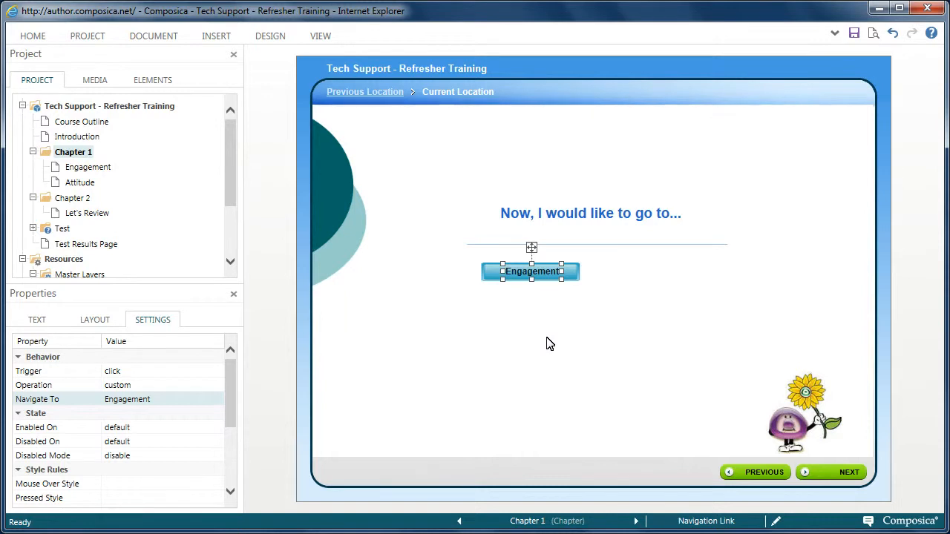
left_click(546, 343)
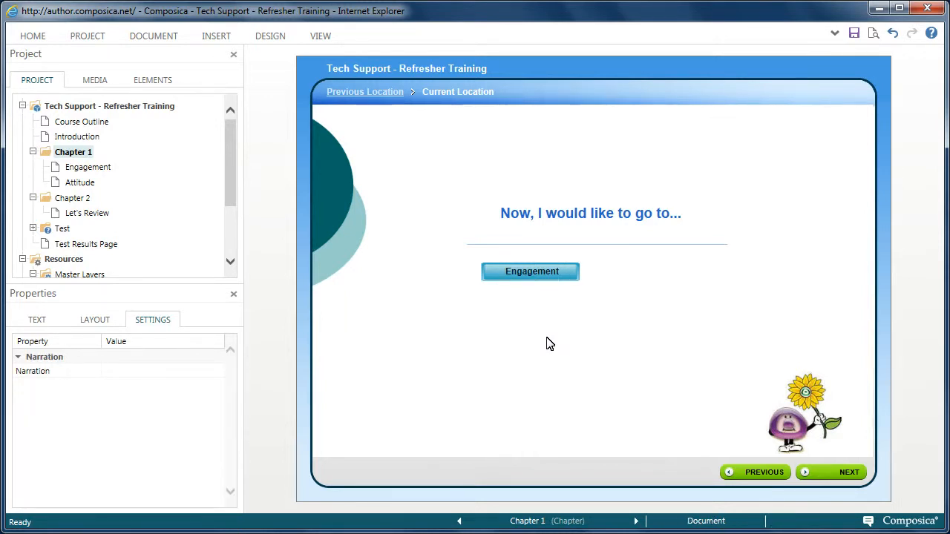
Step: Insert a Navigation Button on the Chapter 1 page and place it to the right of the Engagement button
left_click(222, 38)
left_click(375, 62)
left_click_drag(343, 121, 661, 262)
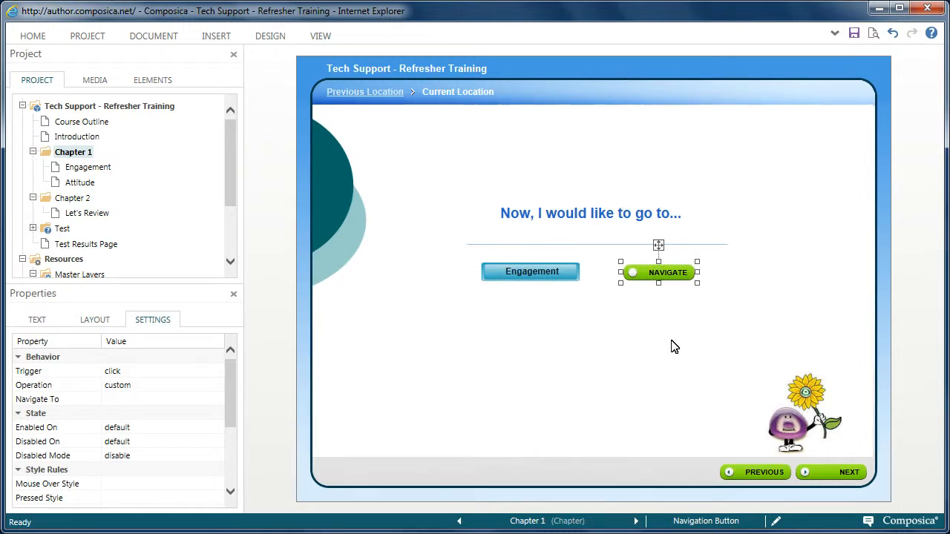
Step: Change the green navigation button's label to Attitude
left_click(650, 278)
left_click_drag(649, 274, 688, 274)
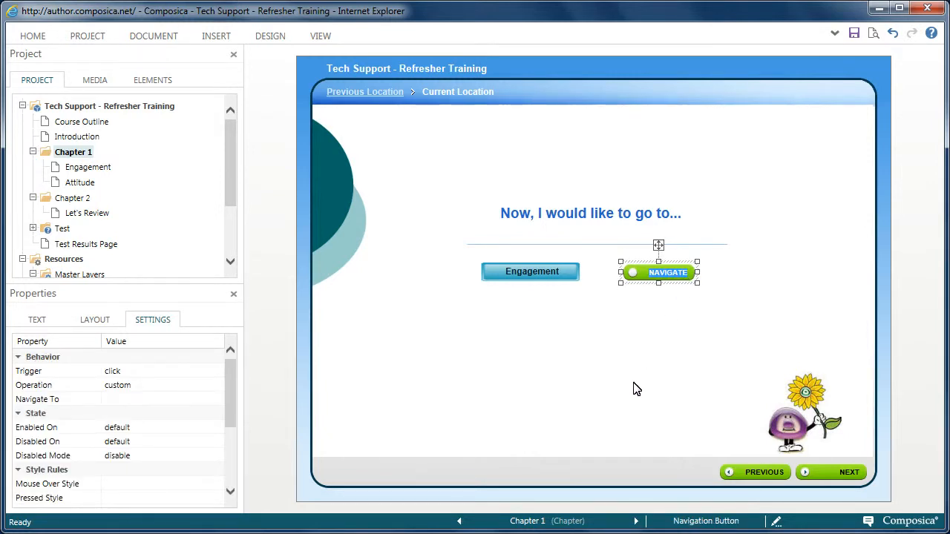
type("Attitude")
left_click(644, 364)
Step: Set the Attitude button to navigate to the Attitude page in Chapter 1
left_click(647, 278)
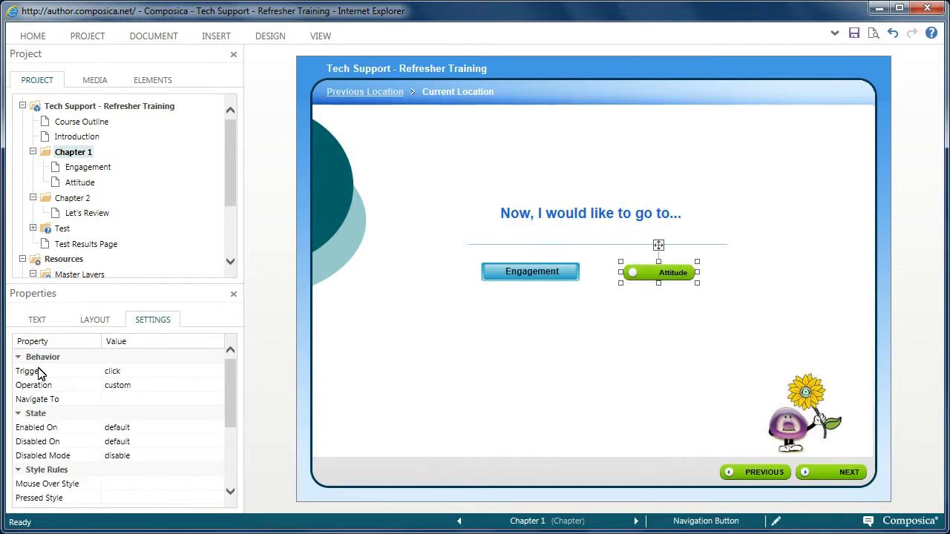
left_click(109, 403)
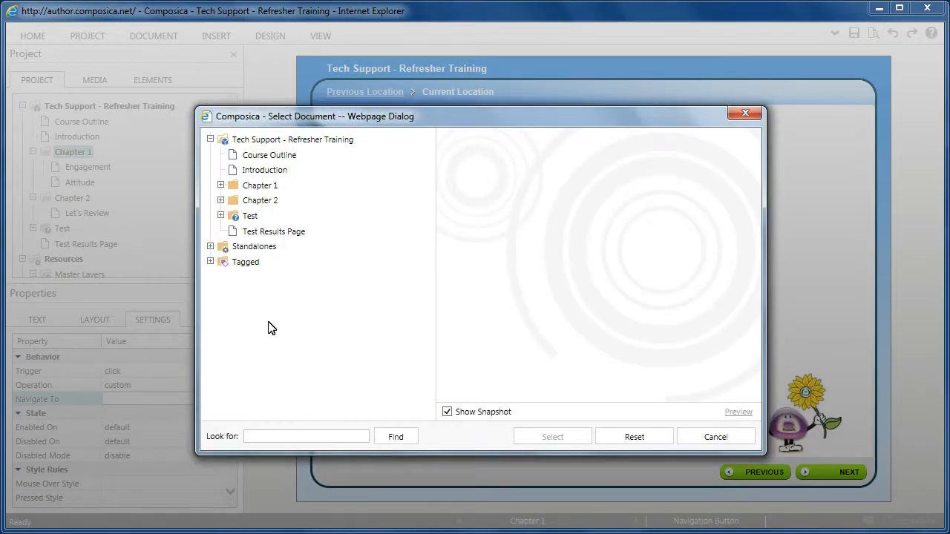
left_click(220, 186)
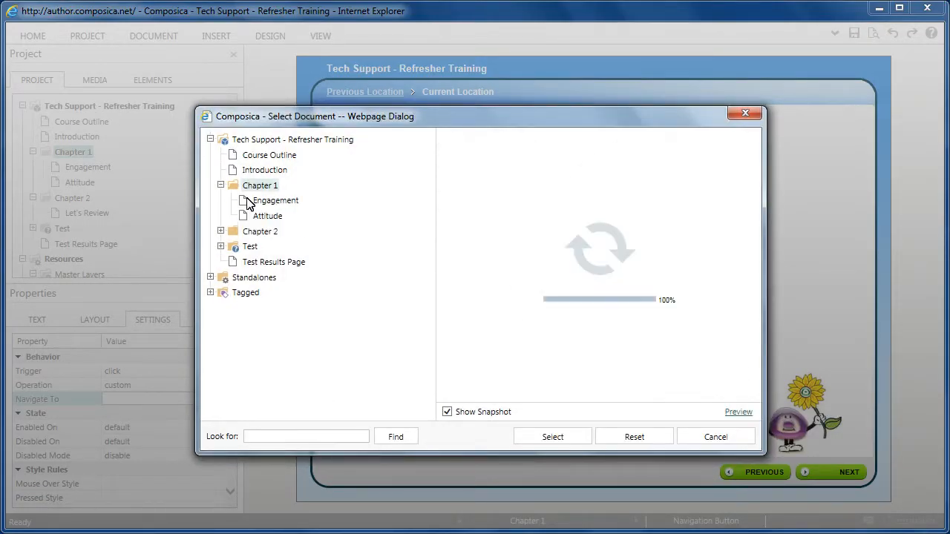
left_click(268, 217)
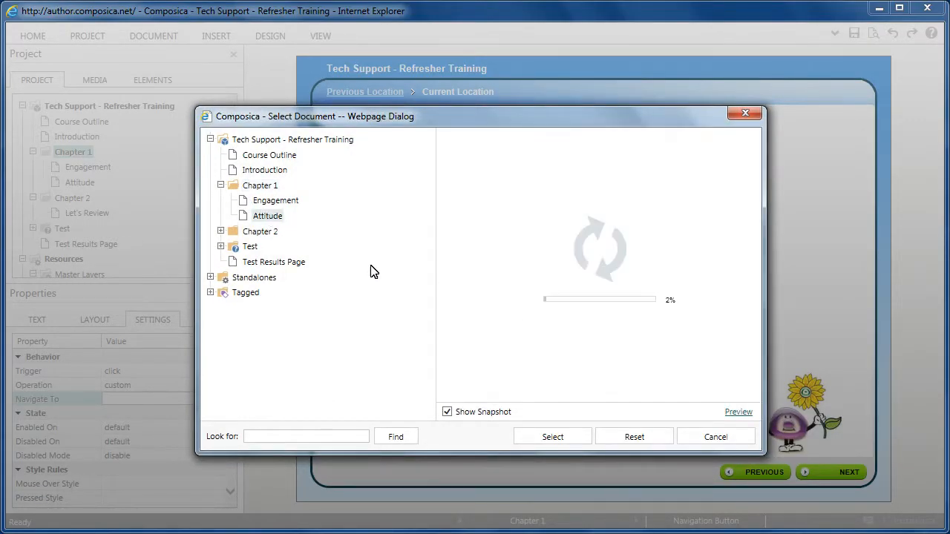
left_click(569, 438)
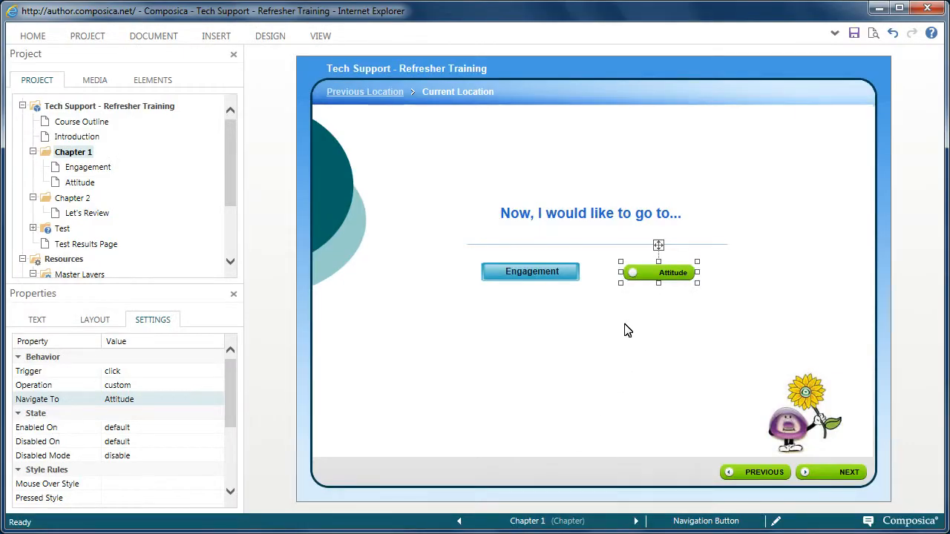
left_click(539, 374)
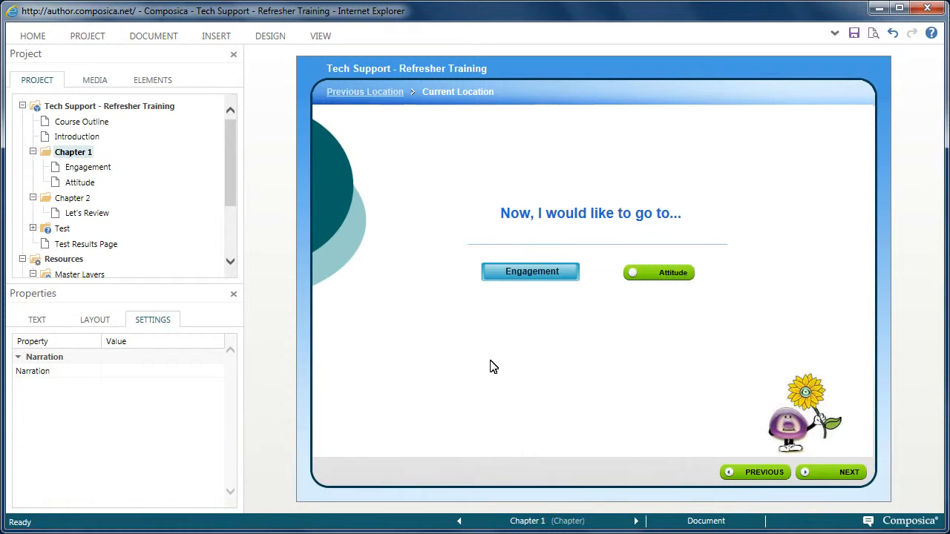
Step: Insert a Timer near the lower-left corner of the Chapter 1 page and set its mode to horizontal
left_click(220, 41)
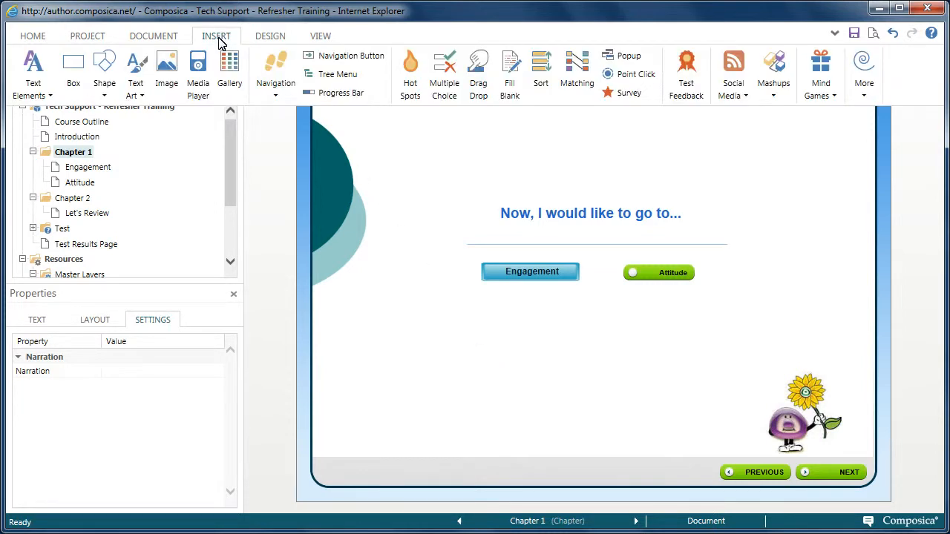
left_click(275, 88)
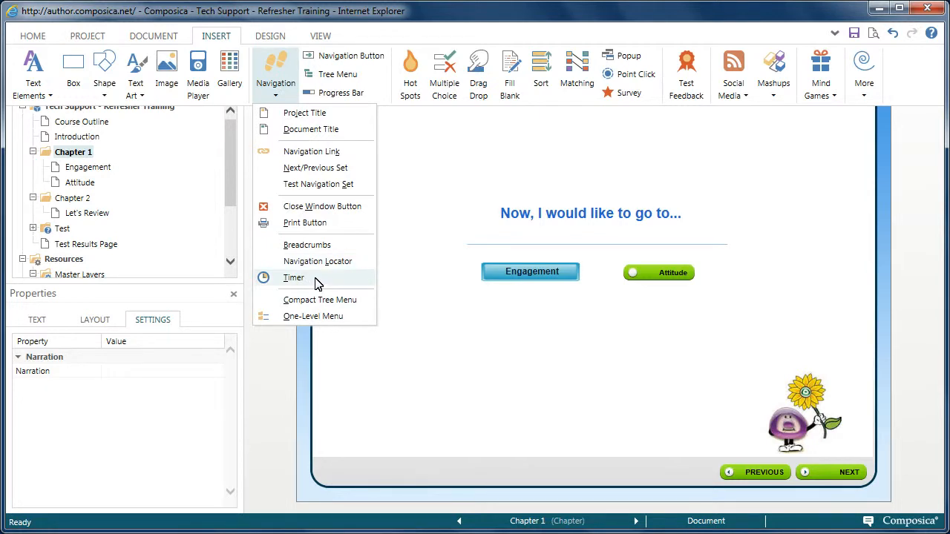
left_click(294, 277)
left_click_drag(343, 160, 368, 412)
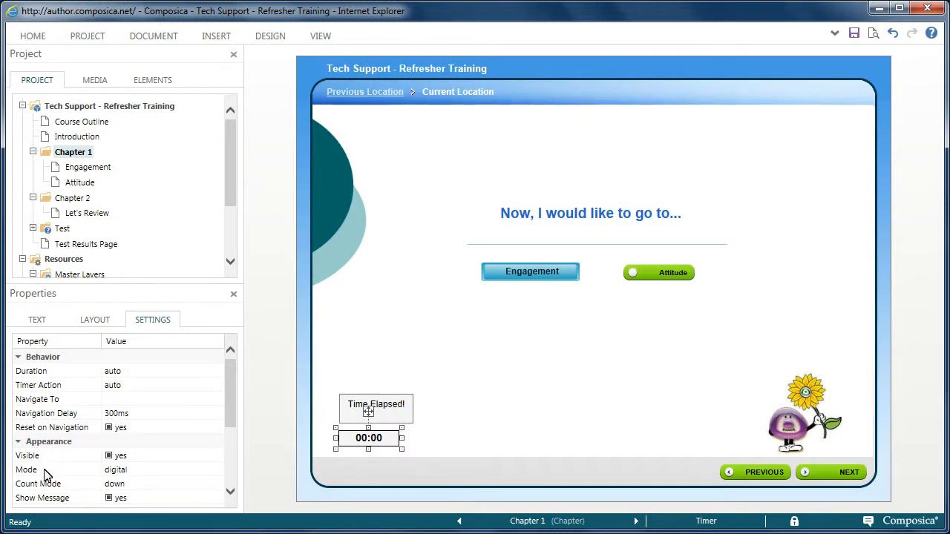
left_click(115, 476)
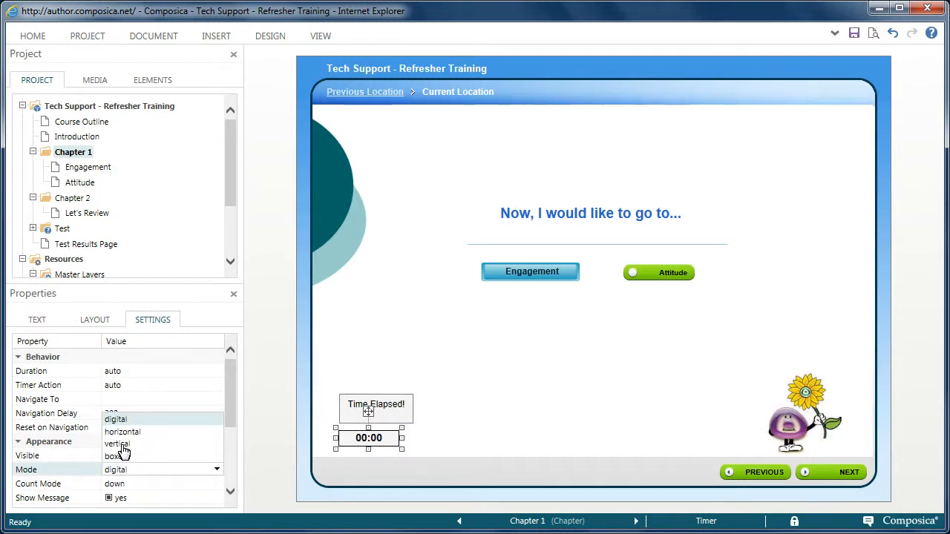
left_click(123, 432)
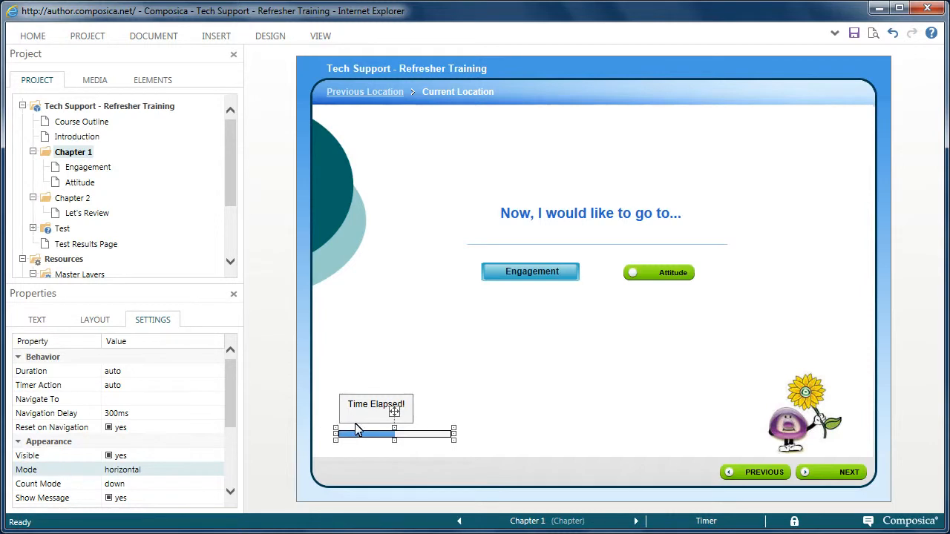
Step: Set the timer's duration to 4 sec and its timer action to next
left_click(143, 372)
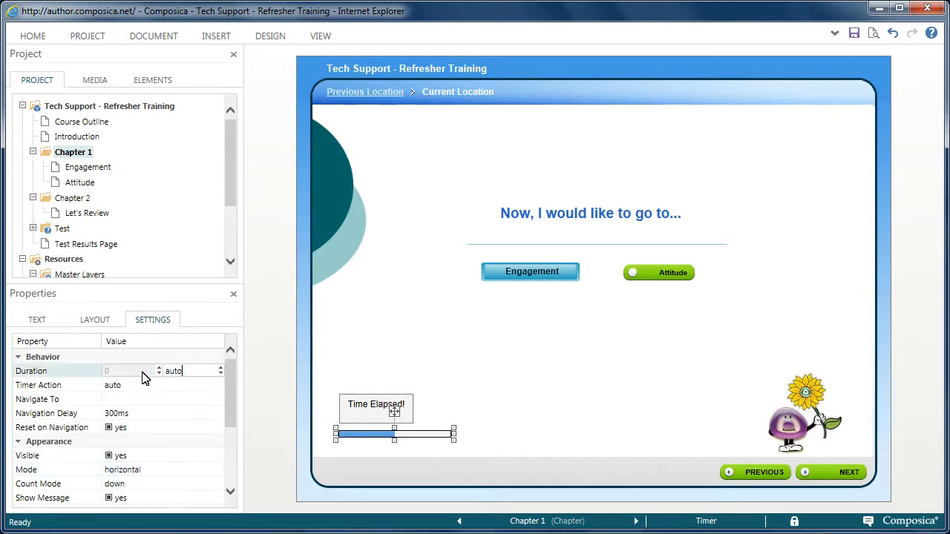
left_click(221, 368)
left_click(221, 368)
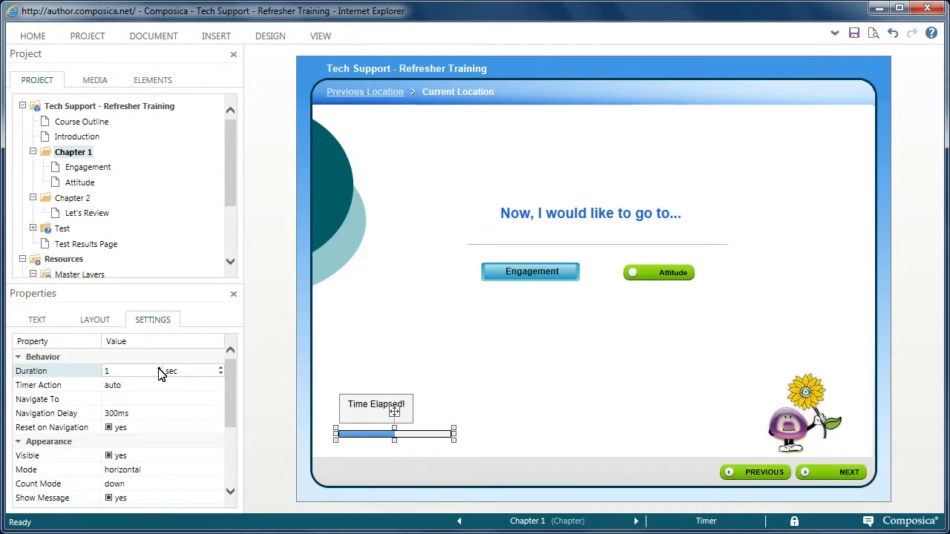
left_click(112, 388)
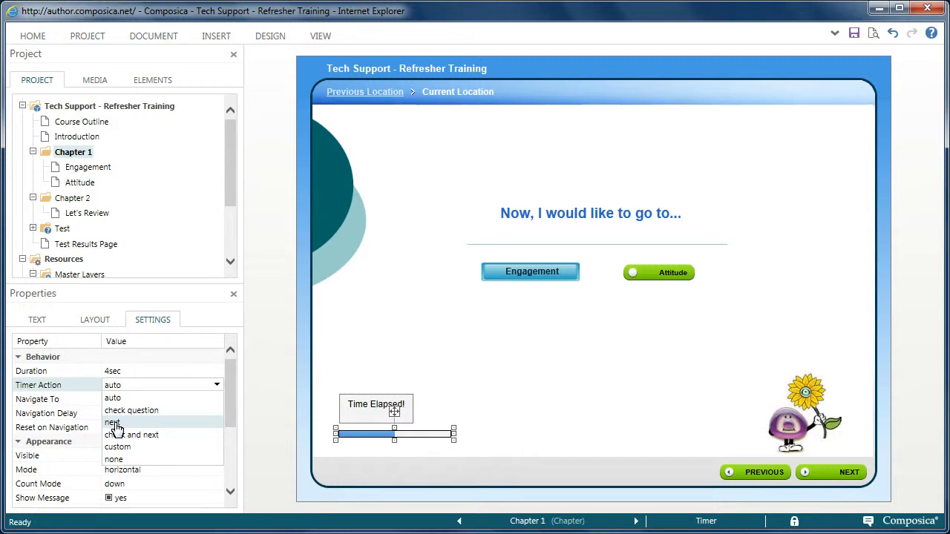
left_click(115, 423)
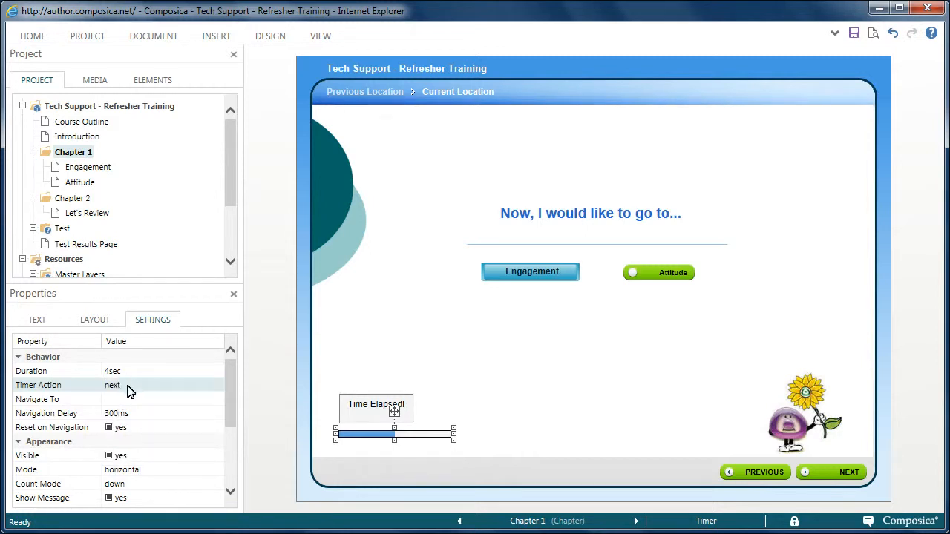
Step: Widen the timer's message box and change its text to "Time to move on..."
left_click(356, 414)
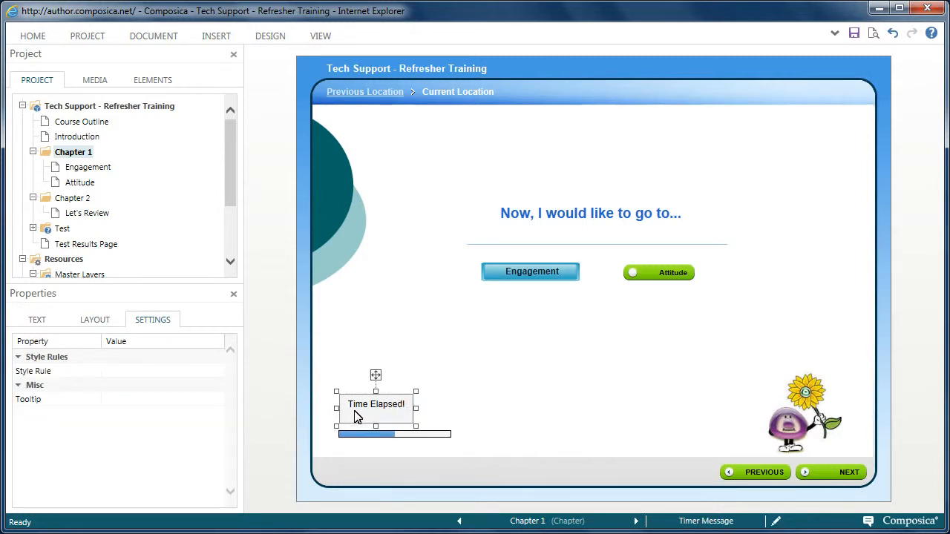
left_click_drag(419, 409, 490, 421)
left_click(469, 406)
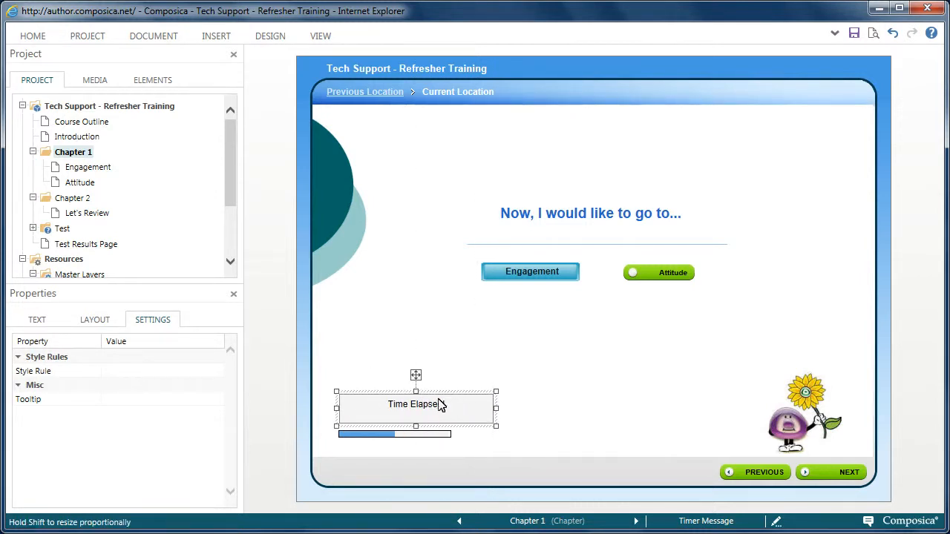
left_click_drag(440, 404, 375, 397)
key("BackSpace")
type("Tijee to ")
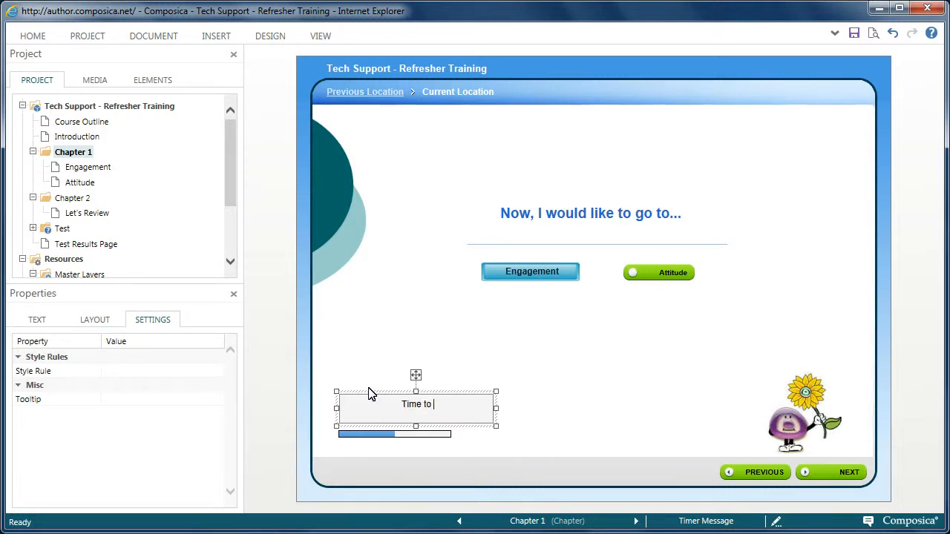
type("move on...")
left_click(539, 420)
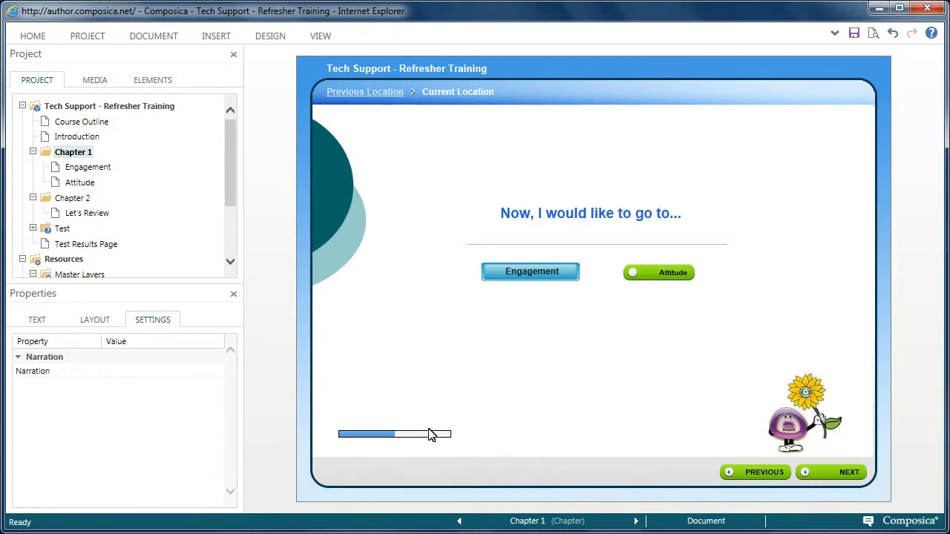
Step: Shrink the timer's message box to fit its text and move it down just above the timer bar
left_click(432, 434)
left_click(435, 417)
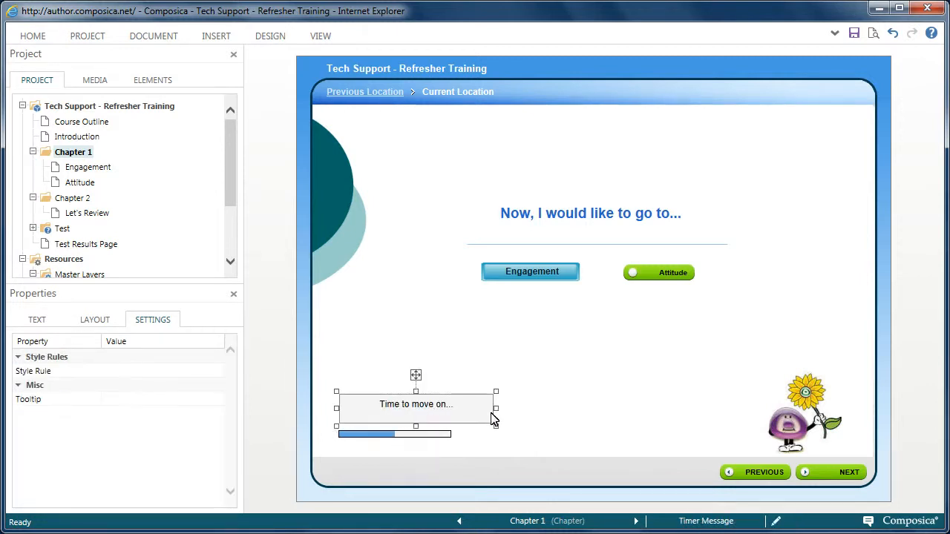
left_click_drag(494, 407, 443, 407)
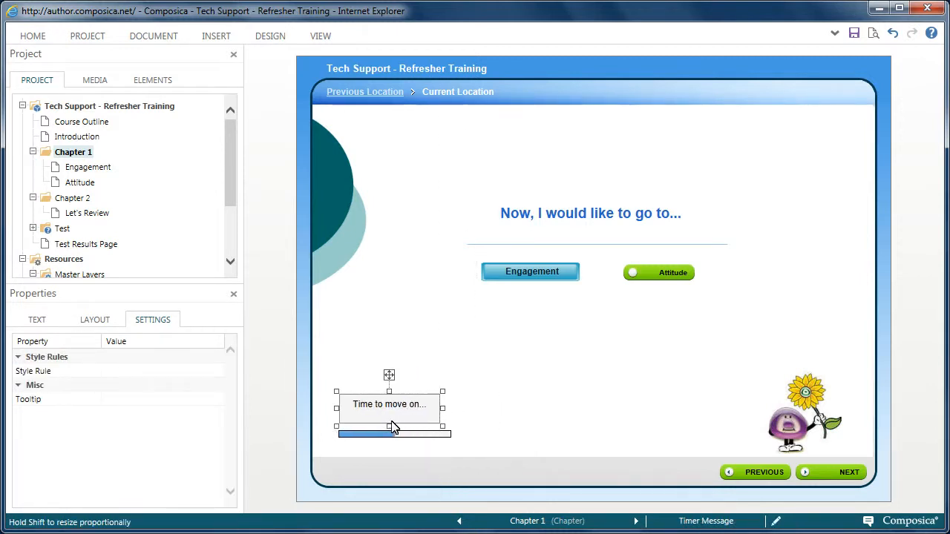
left_click_drag(390, 423, 391, 419)
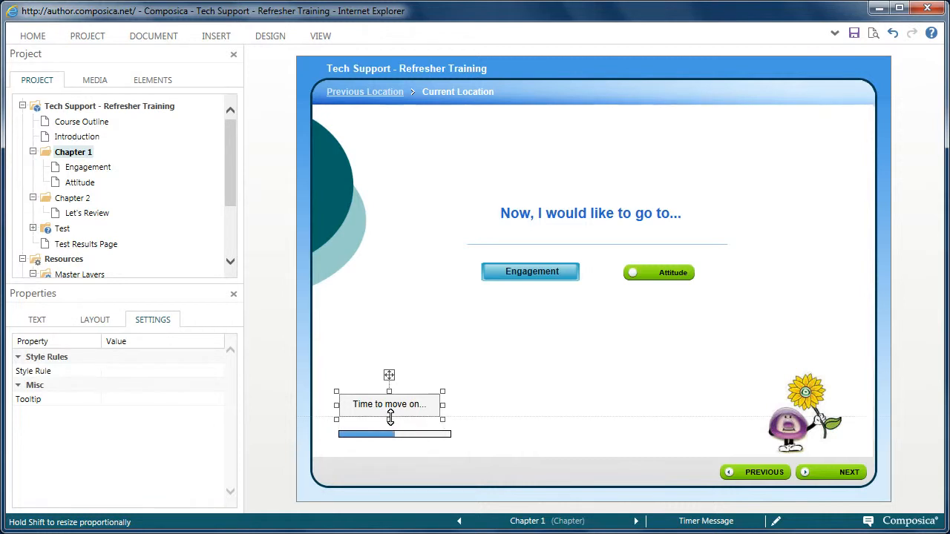
left_click_drag(389, 376, 391, 387)
left_click(412, 449)
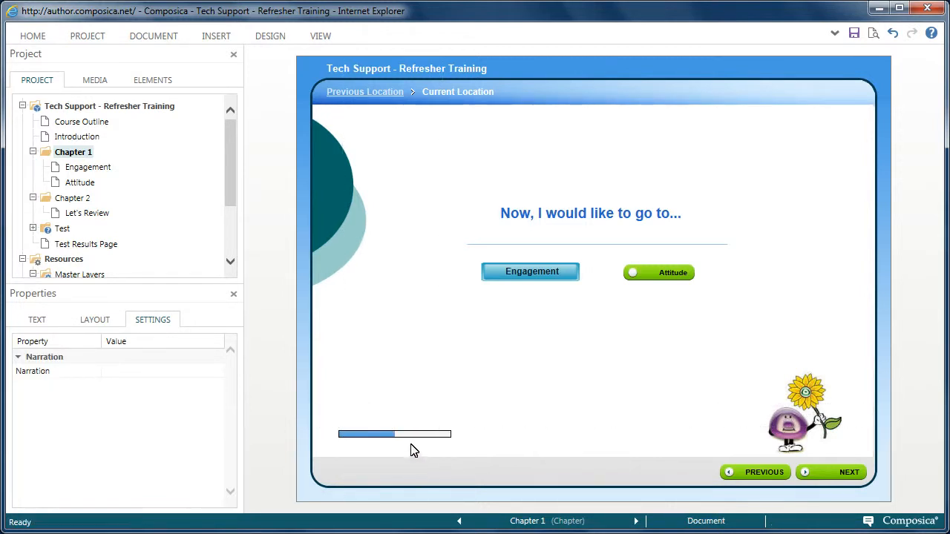
Step: Move the timer down onto the grey footer strip of the Chapter 1 page and save the project
left_click(415, 437)
left_click_drag(396, 414, 390, 449)
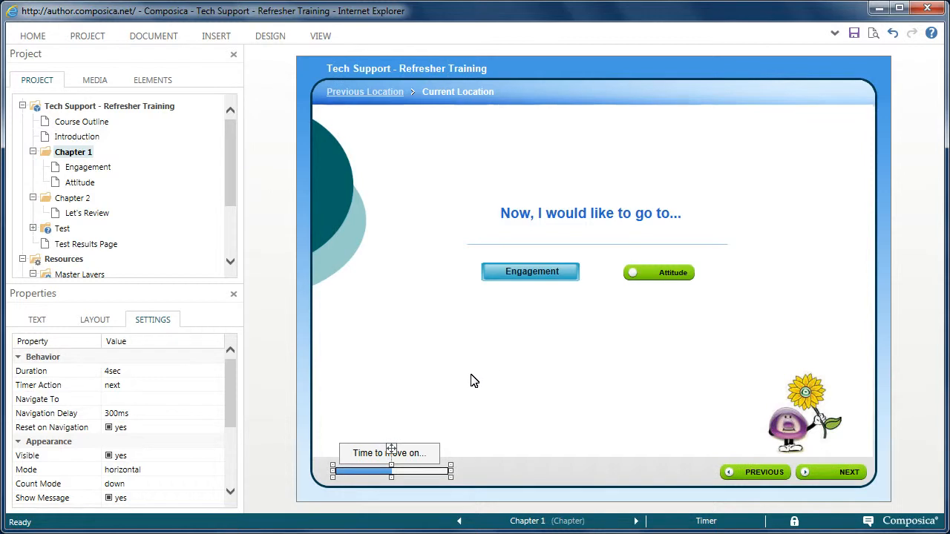
left_click(500, 367)
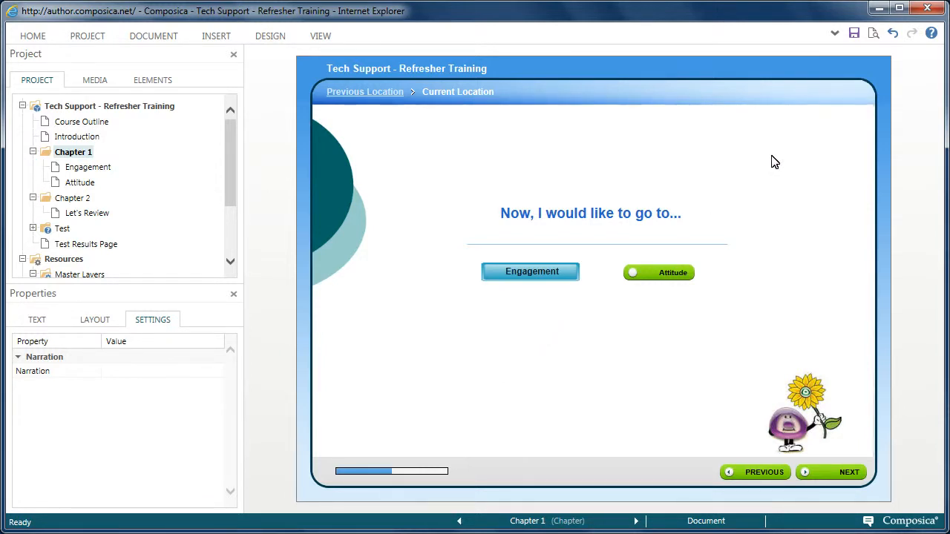
left_click(854, 33)
Step: Preview the Chapter 1 page, test its Engagement, Previous and Attitude buttons, and close the preview
left_click(874, 34)
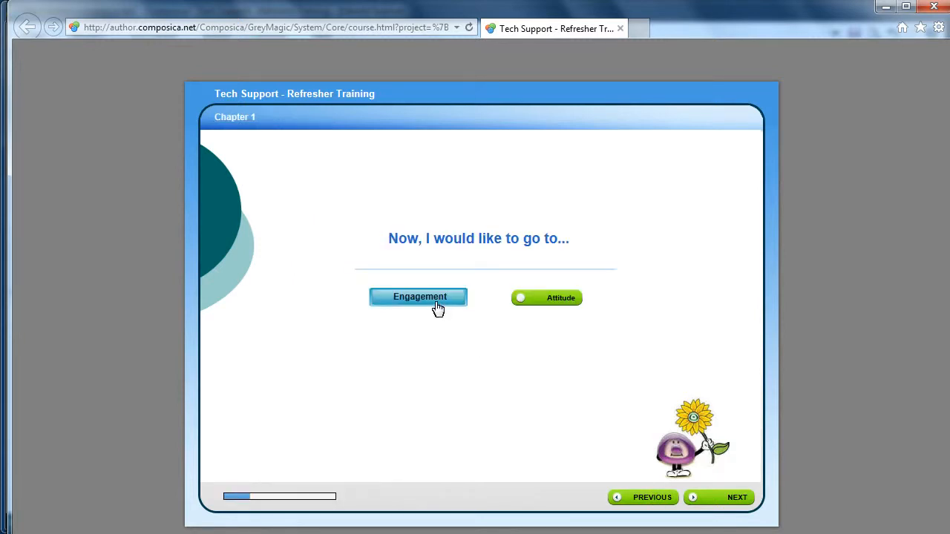
left_click(434, 305)
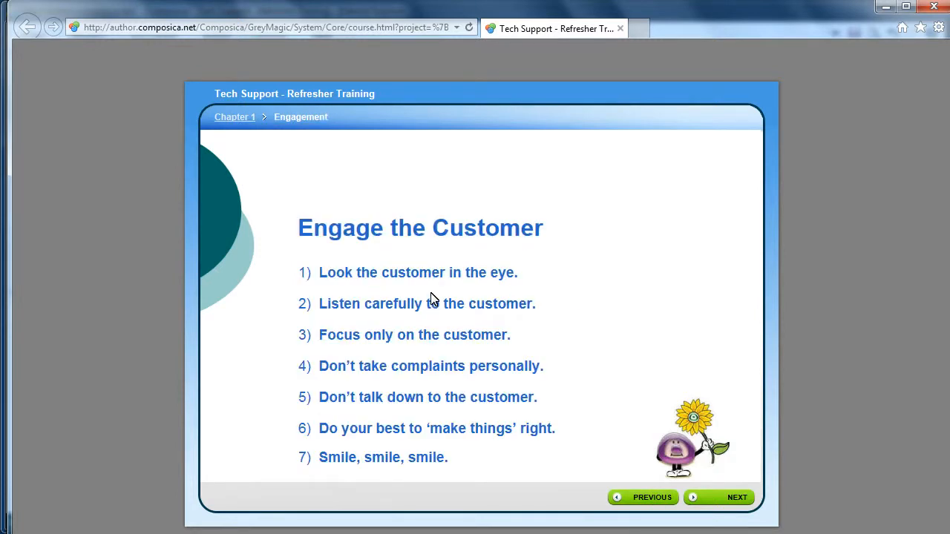
left_click(648, 497)
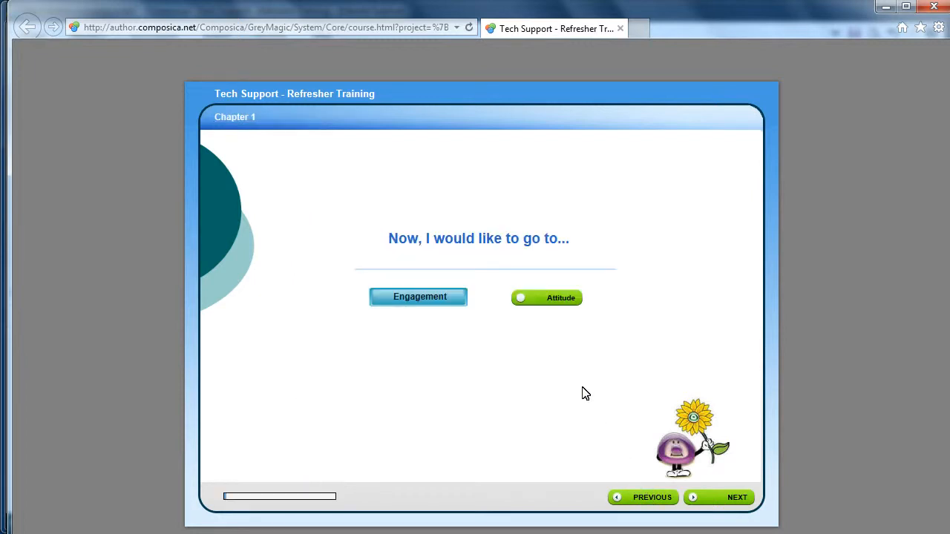
left_click(553, 303)
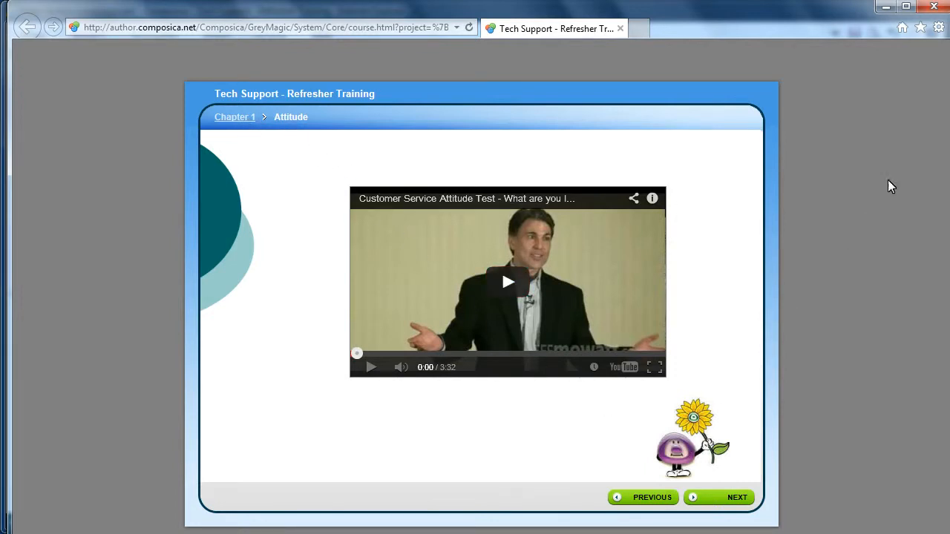
left_click(934, 7)
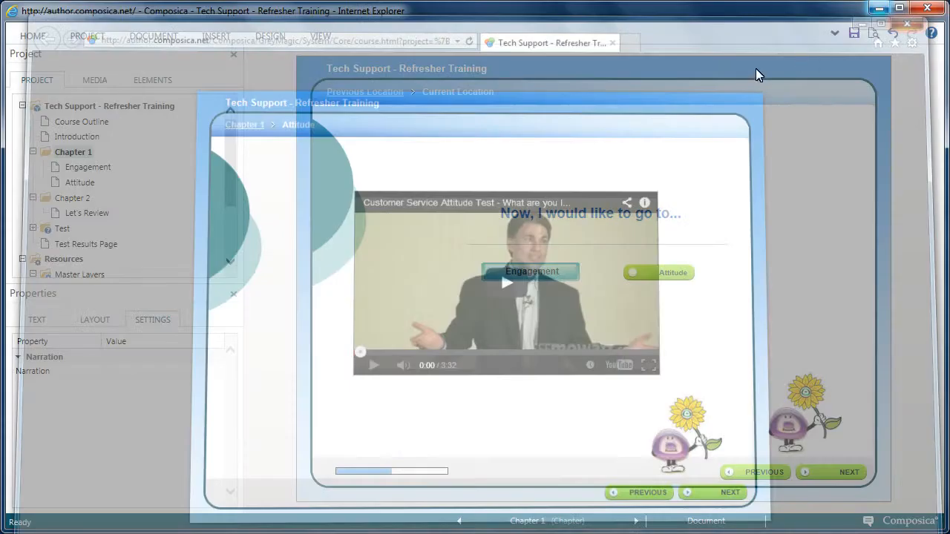